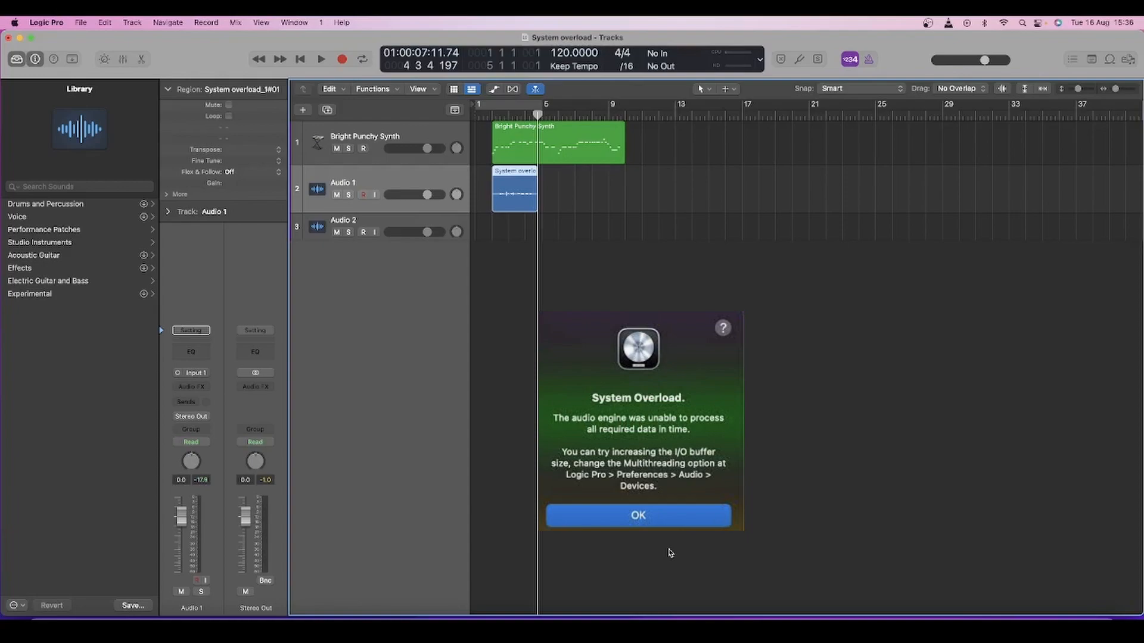
- Dismiss the System Overload alert and open the audio device preferences
{"action": "key", "text": "Return"}
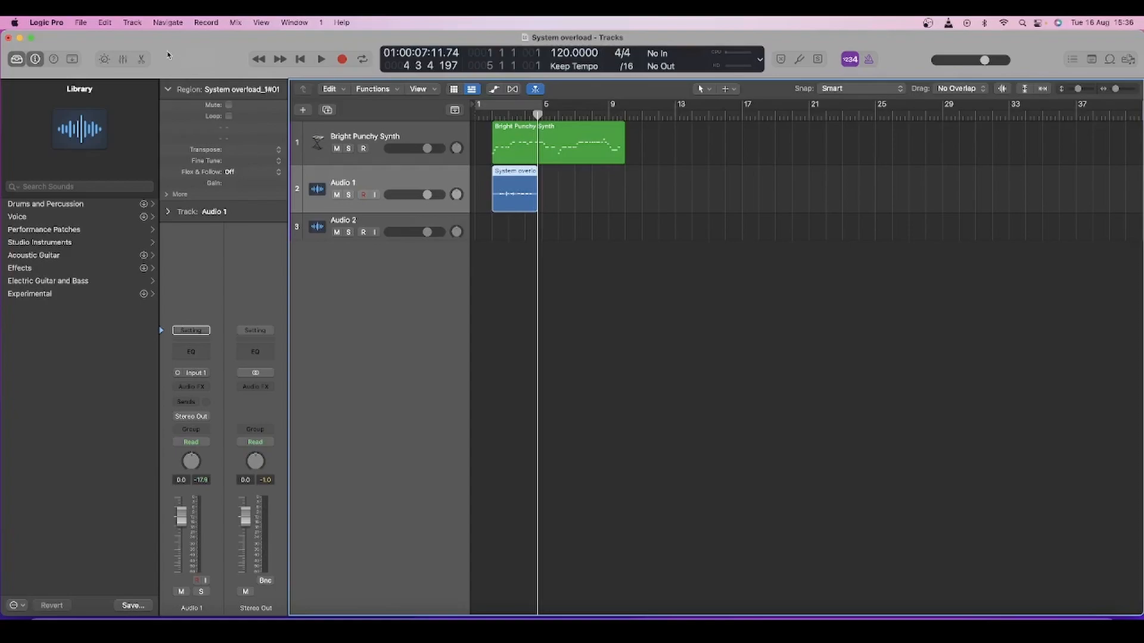
{"action": "left_click", "coordinate": [48, 23]}
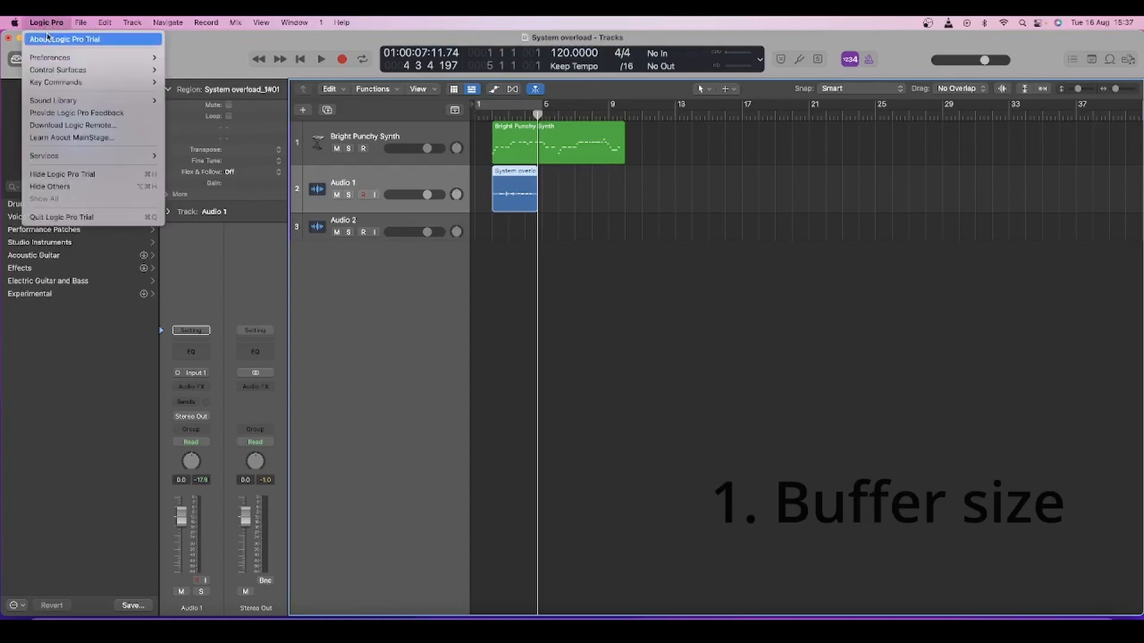
{"action": "mouse_move", "coordinate": [50, 59]}
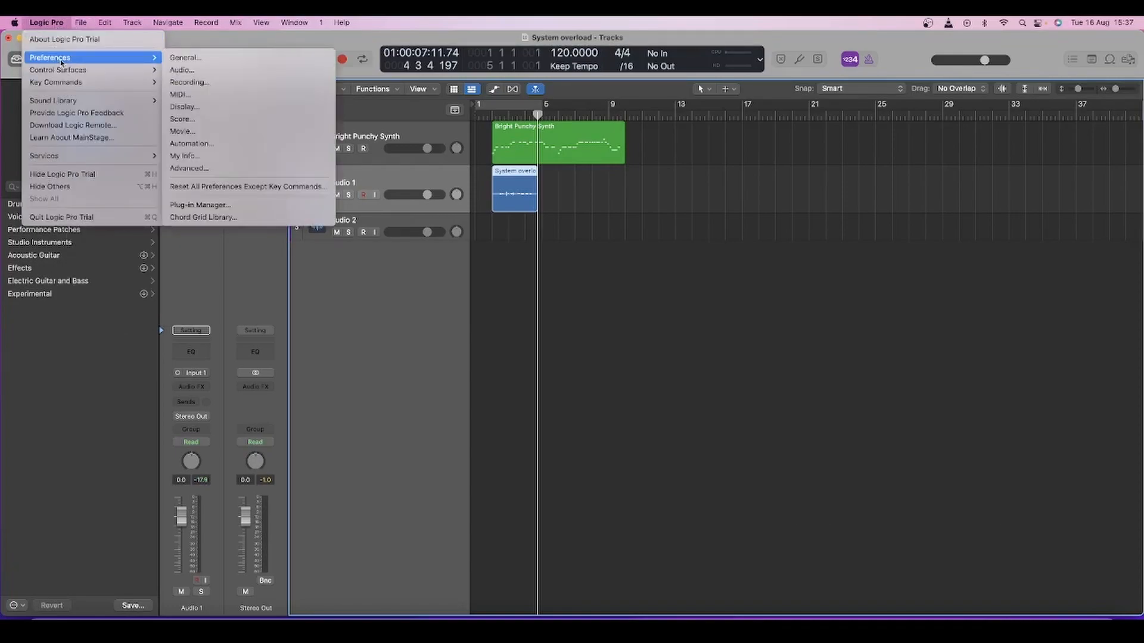
{"action": "mouse_move", "coordinate": [120, 58]}
{"action": "left_click", "coordinate": [175, 70]}
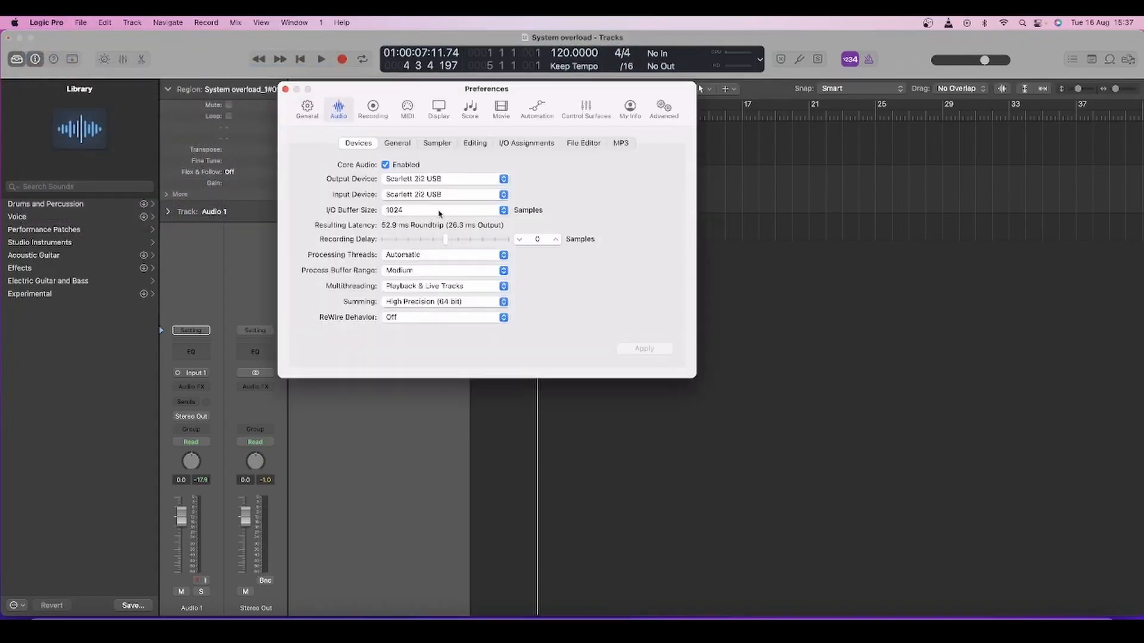
- Switch the I/O buffer size back and forth between 64 and 1024 samples to compare the resulting latency
{"action": "left_click", "coordinate": [439, 214]}
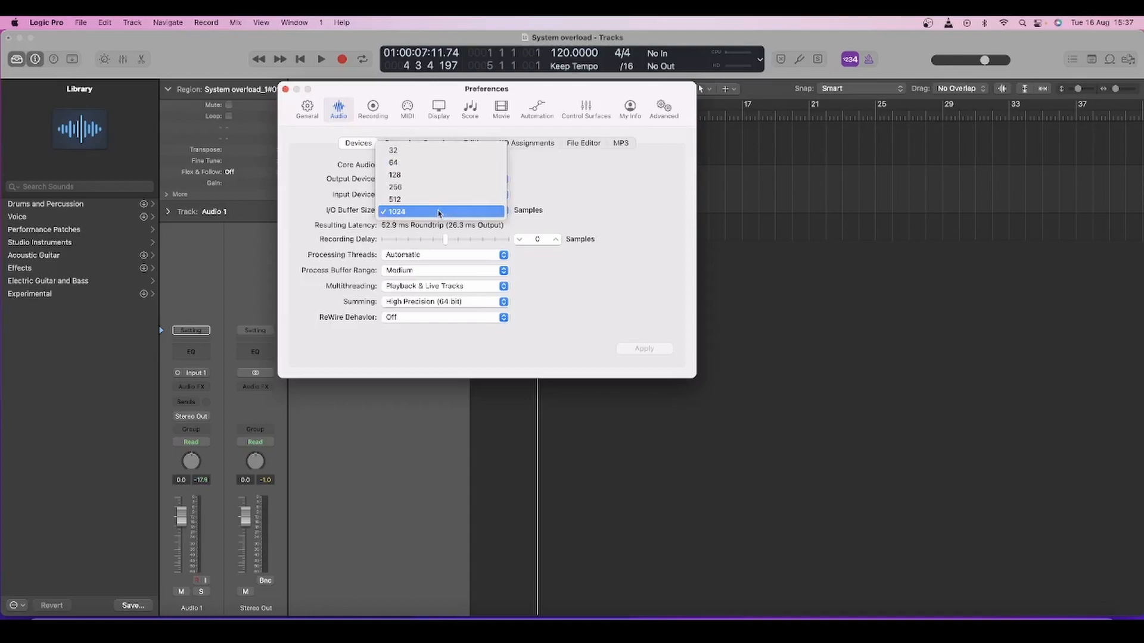
{"action": "left_click", "coordinate": [404, 164]}
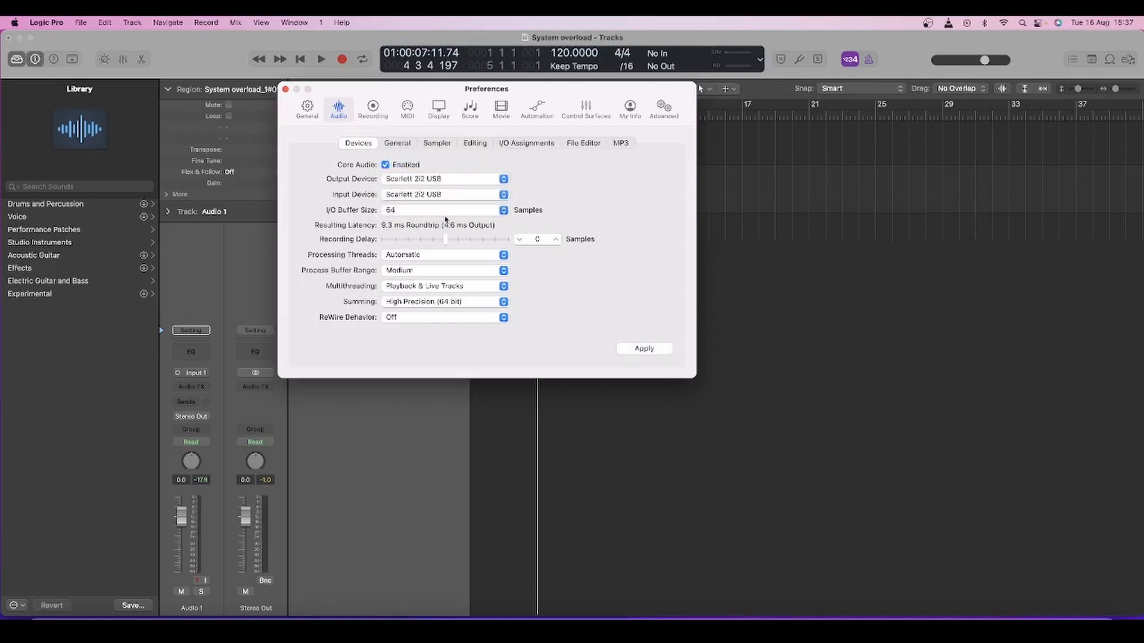
{"action": "left_click", "coordinate": [470, 214]}
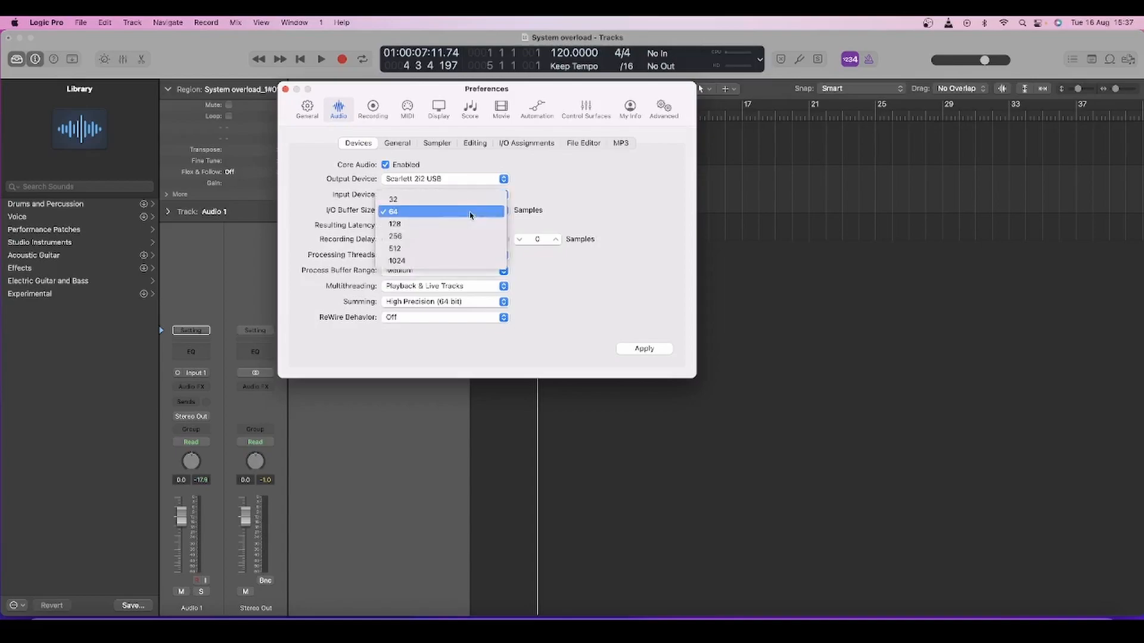
{"action": "left_click", "coordinate": [566, 196]}
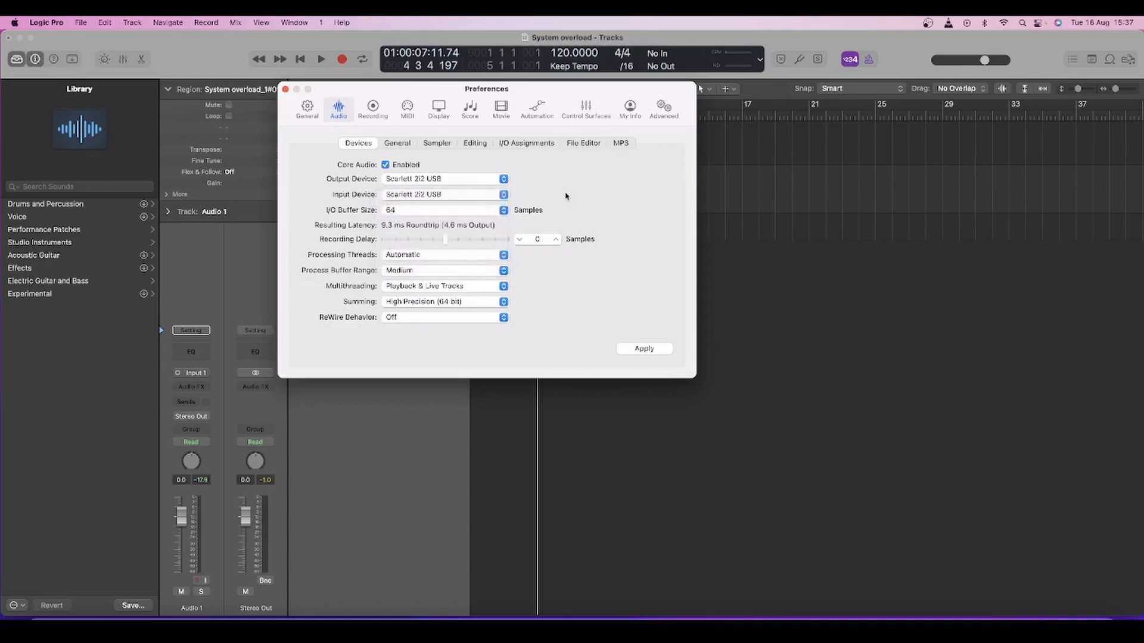
{"action": "left_click", "coordinate": [467, 214]}
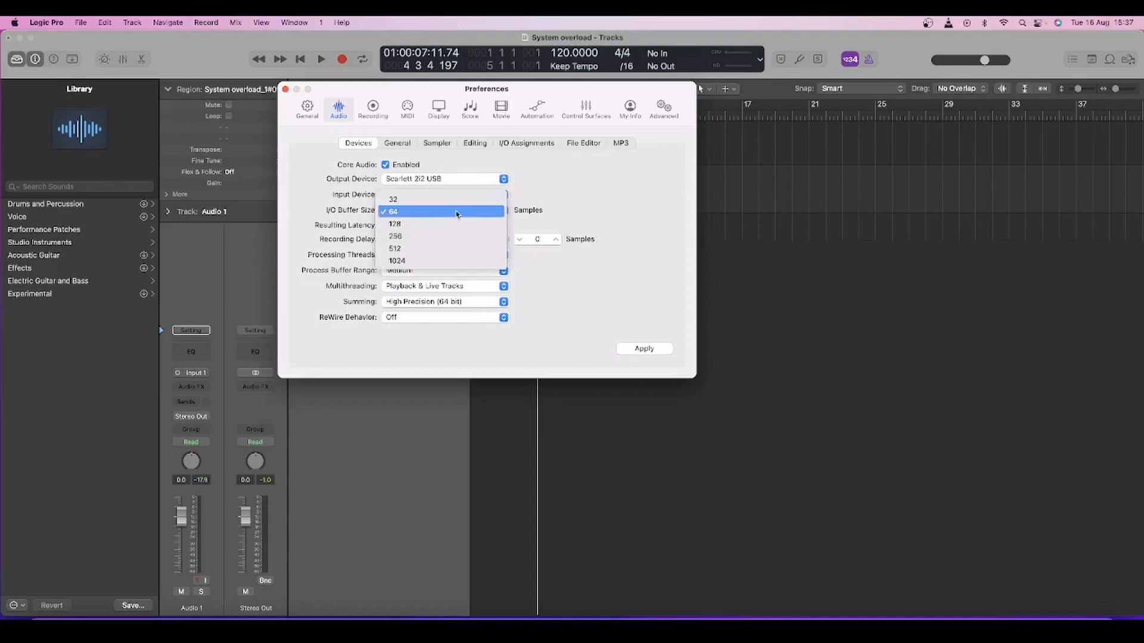
{"action": "left_click", "coordinate": [397, 262]}
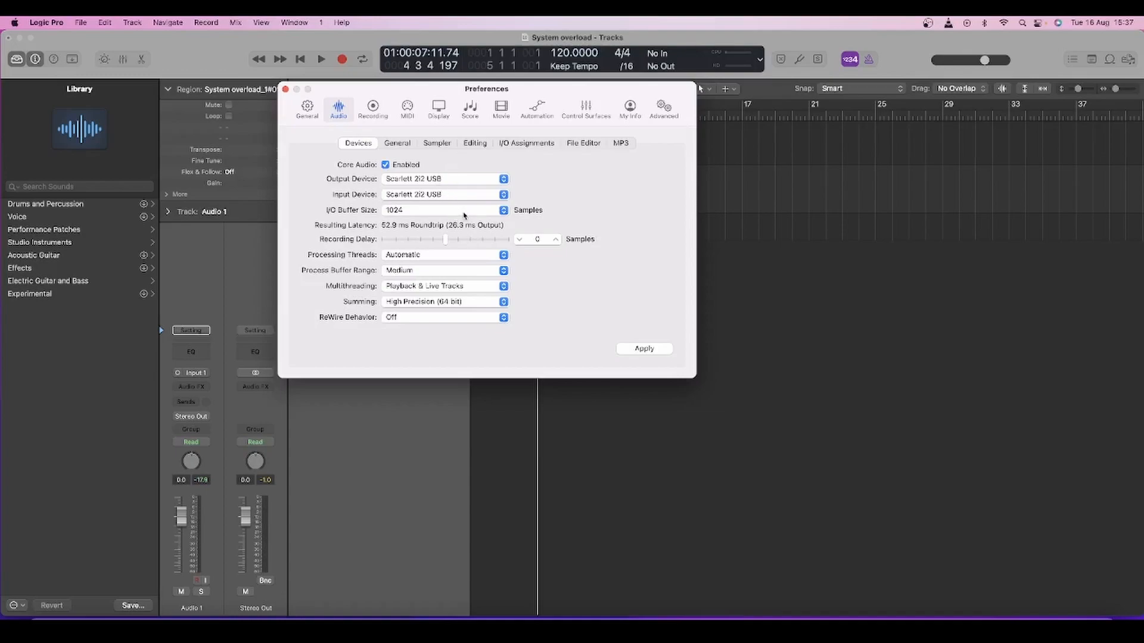
{"action": "left_click", "coordinate": [464, 211]}
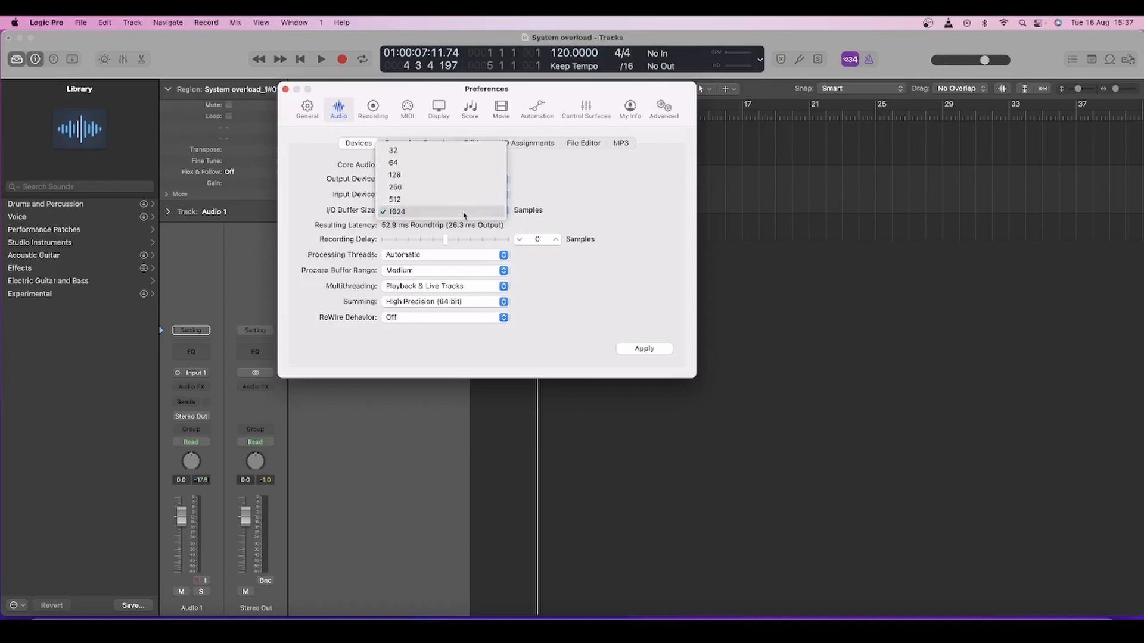
{"action": "left_click", "coordinate": [426, 166]}
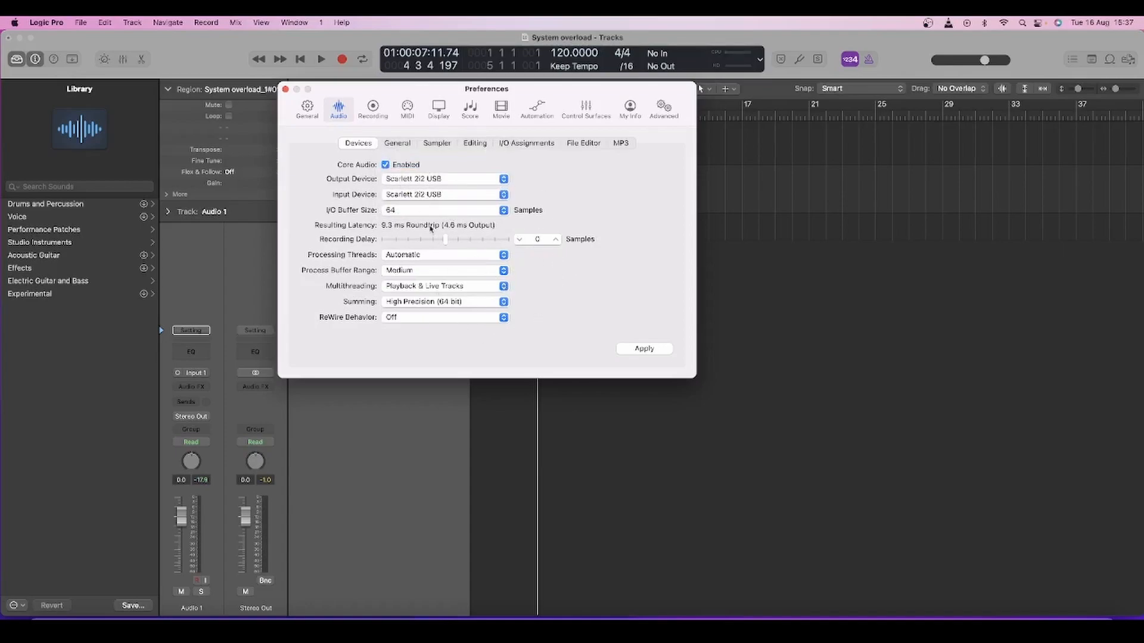
{"action": "left_click", "coordinate": [465, 212]}
{"action": "left_click", "coordinate": [420, 264]}
- Set the I/O buffer size to 64 samples and close the preferences
{"action": "left_click", "coordinate": [450, 216]}
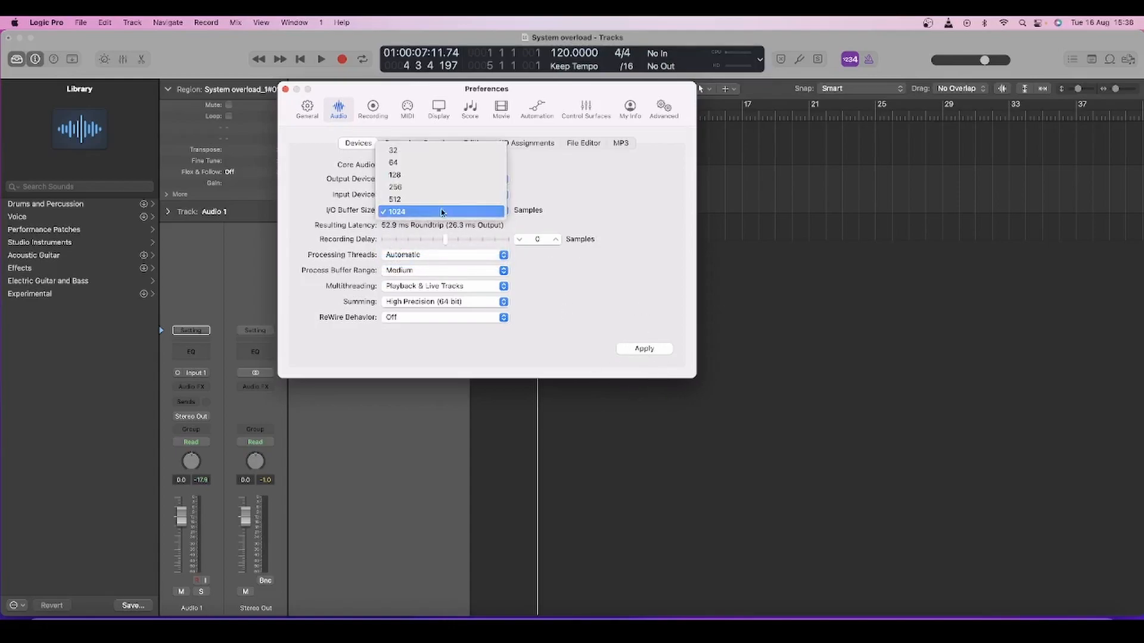
{"action": "left_click", "coordinate": [429, 163]}
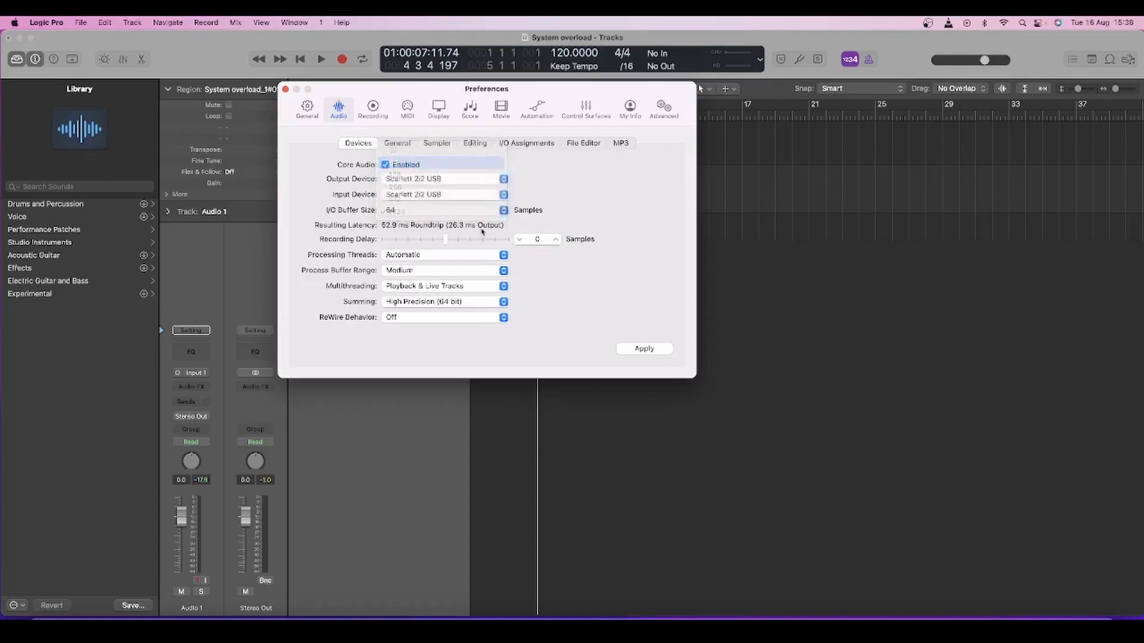
{"action": "key", "text": "super+w"}
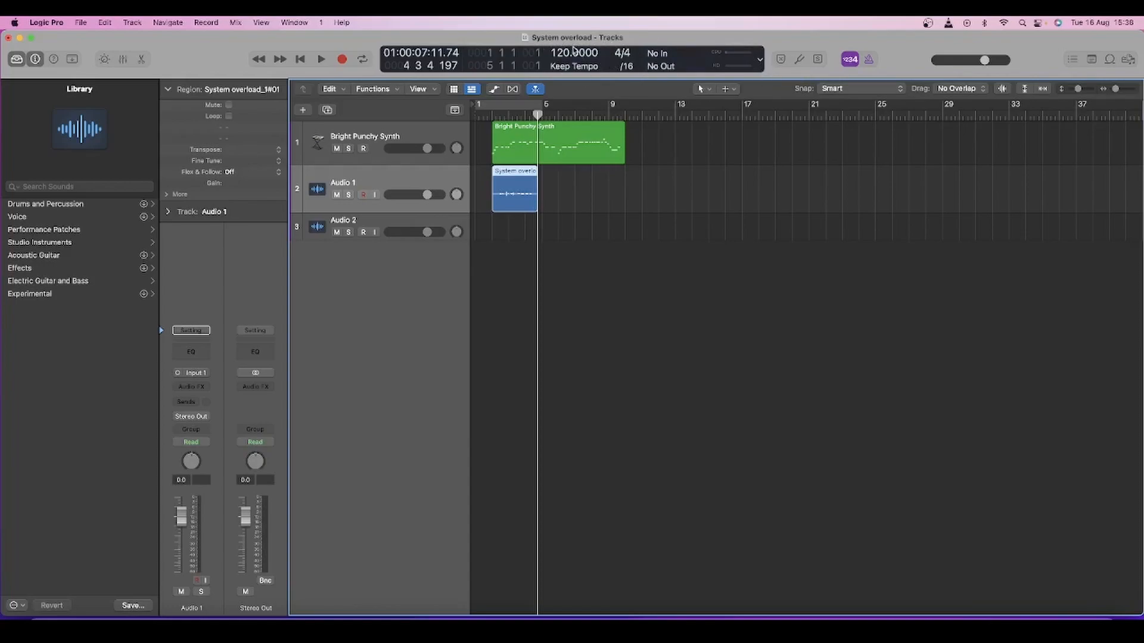
- Customize the control bar's LCD display to include Sample Rate or Punch Locators
{"action": "left_click", "coordinate": [759, 66]}
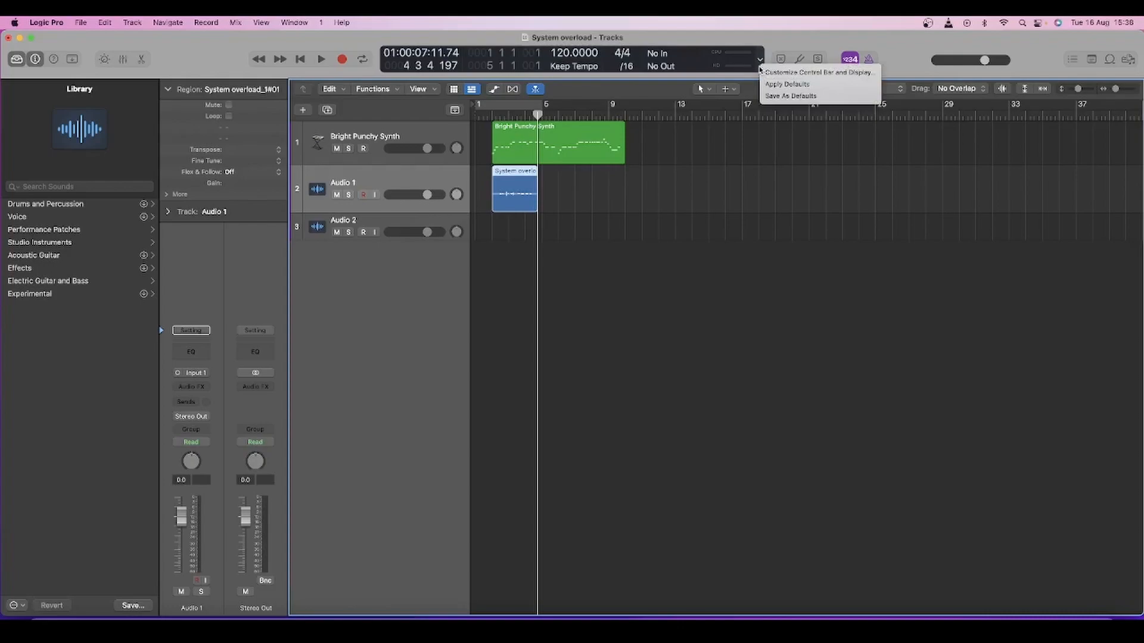
{"action": "left_click", "coordinate": [792, 72]}
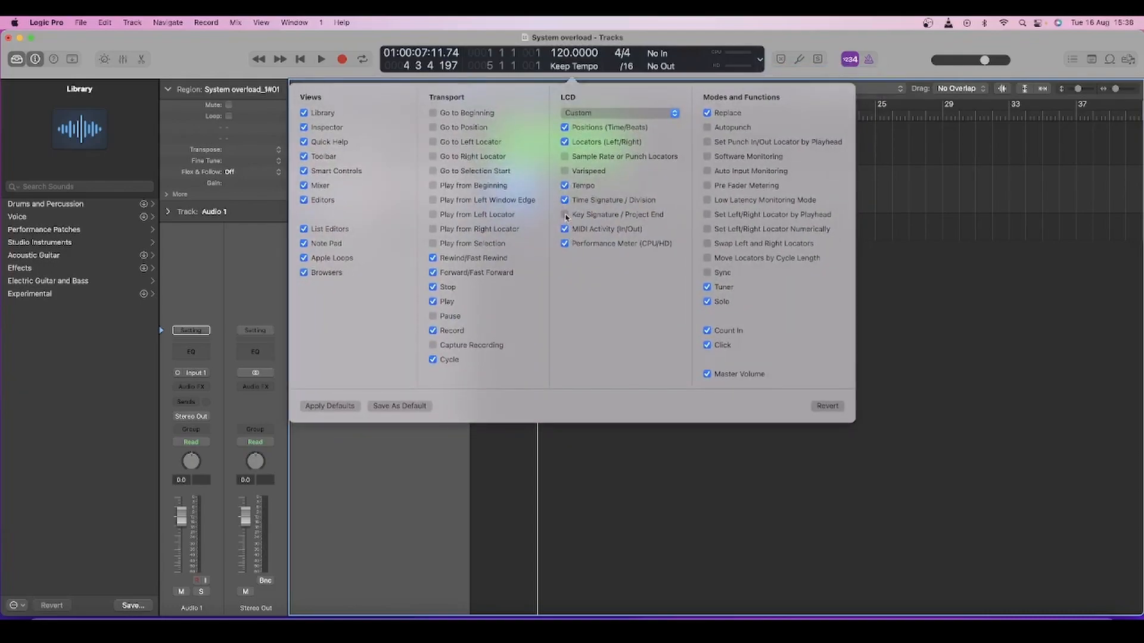
{"action": "left_click", "coordinate": [565, 157]}
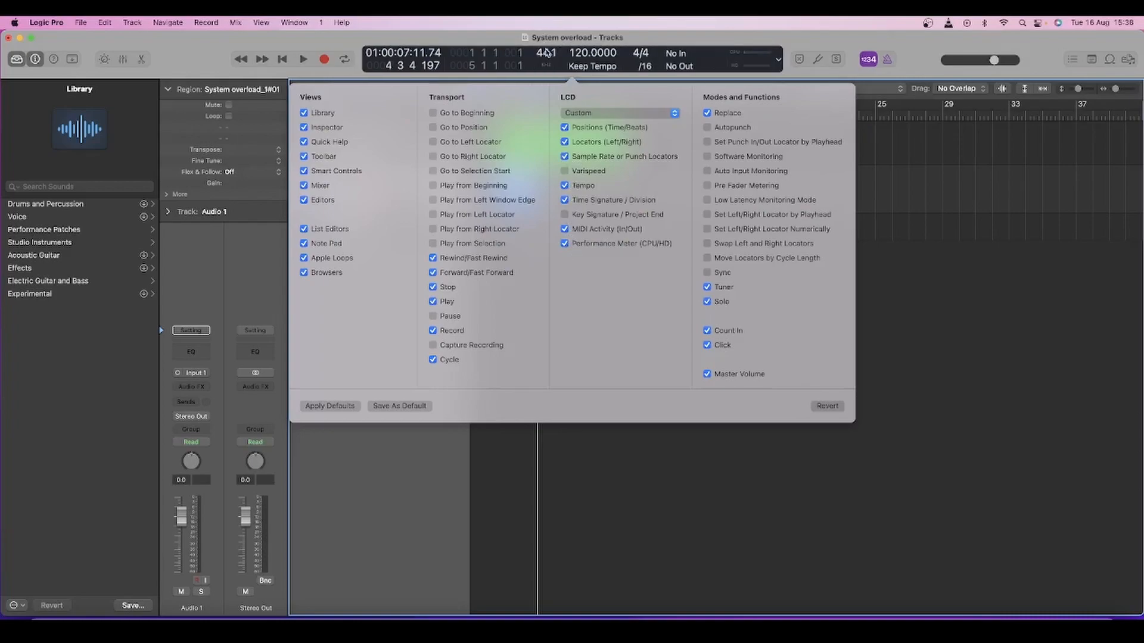
{"action": "left_click", "coordinate": [798, 444]}
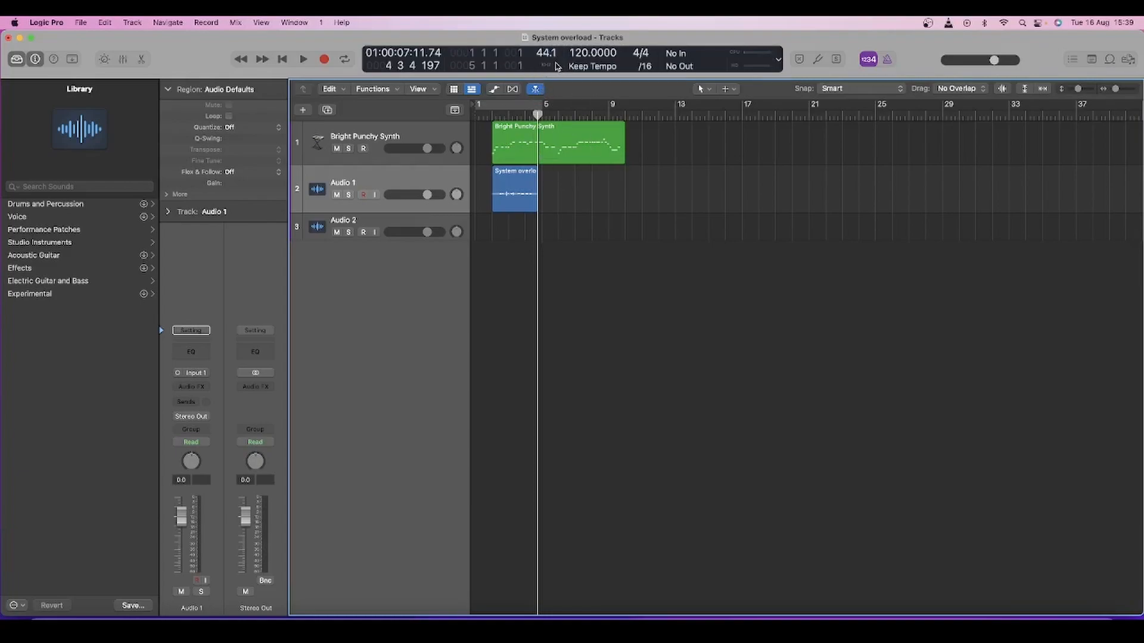
- Increase the height of the Audio 2 track to roughly match the tracks above it
{"action": "scroll", "coordinate": [476, 381], "scroll_direction": "right", "scroll_amount": 2}
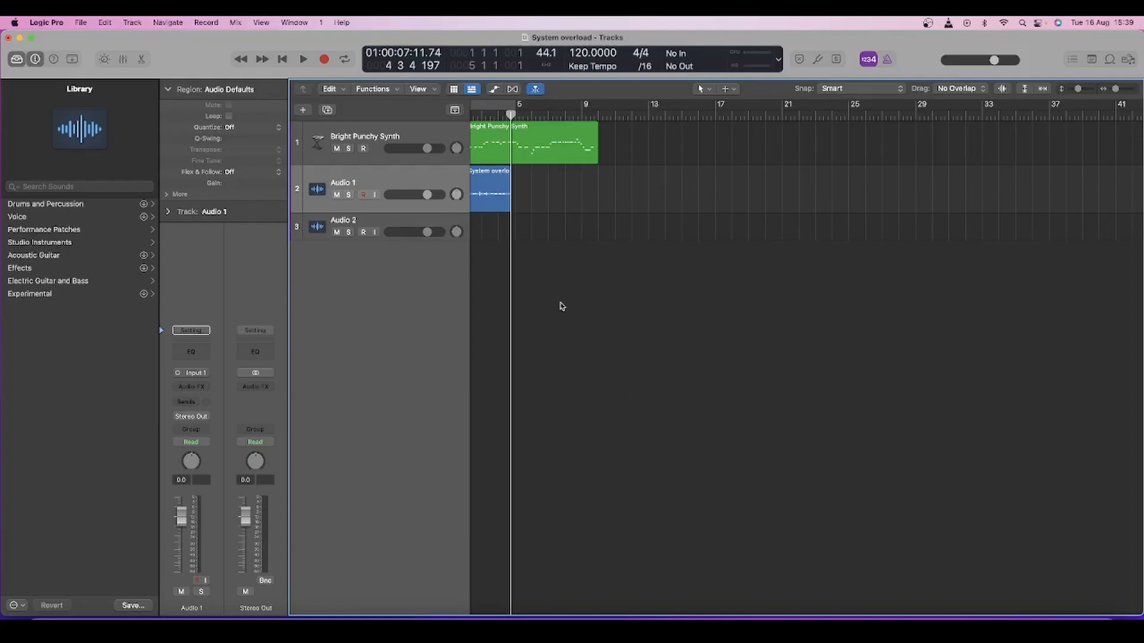
{"action": "scroll", "coordinate": [560, 306], "scroll_direction": "left", "scroll_amount": 2}
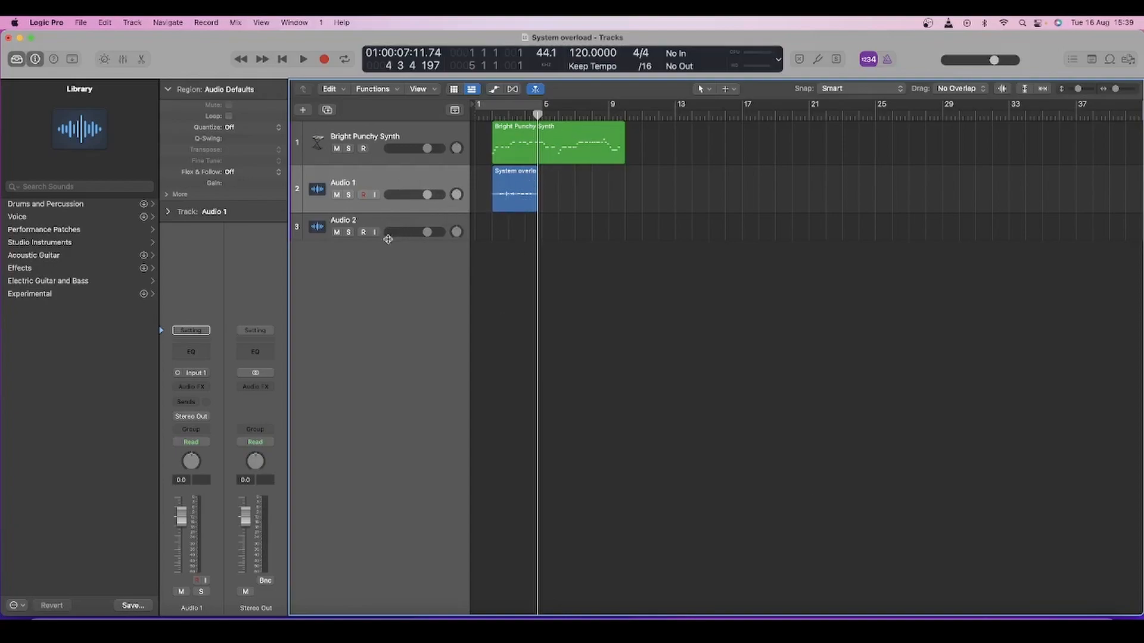
{"action": "left_click_drag", "start_coordinate": [386, 240], "coordinate": [387, 257]}
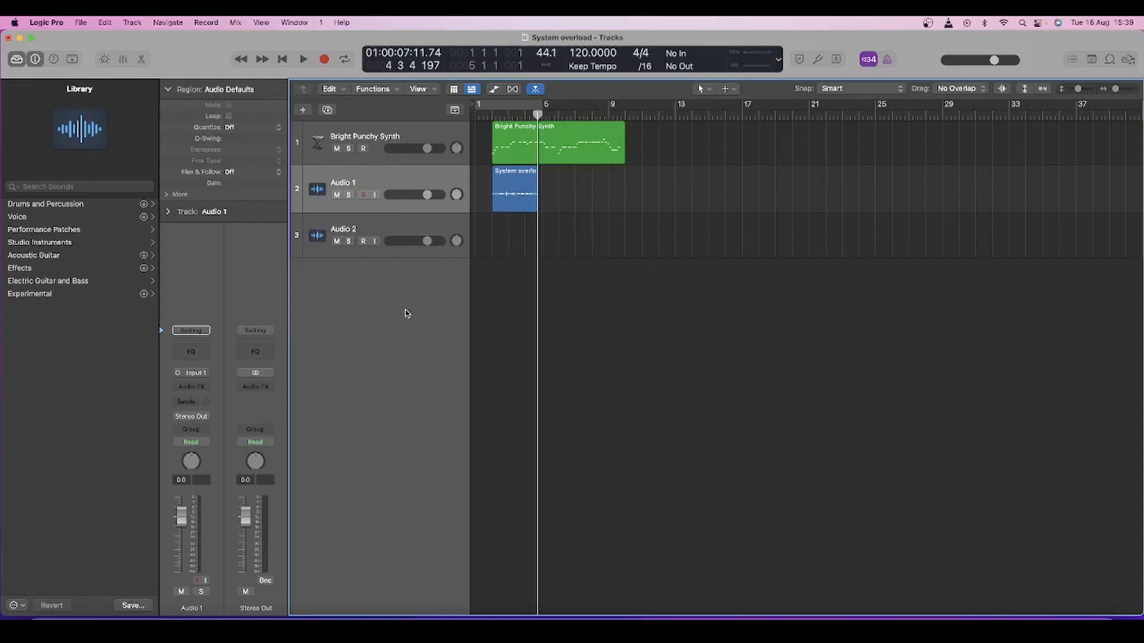
{"action": "scroll", "coordinate": [518, 384], "scroll_direction": "down", "scroll_amount": 1}
- Set the Audio 1 track's input to No Input and the Audio 2 track's input to Input 1
{"action": "left_click", "coordinate": [191, 377]}
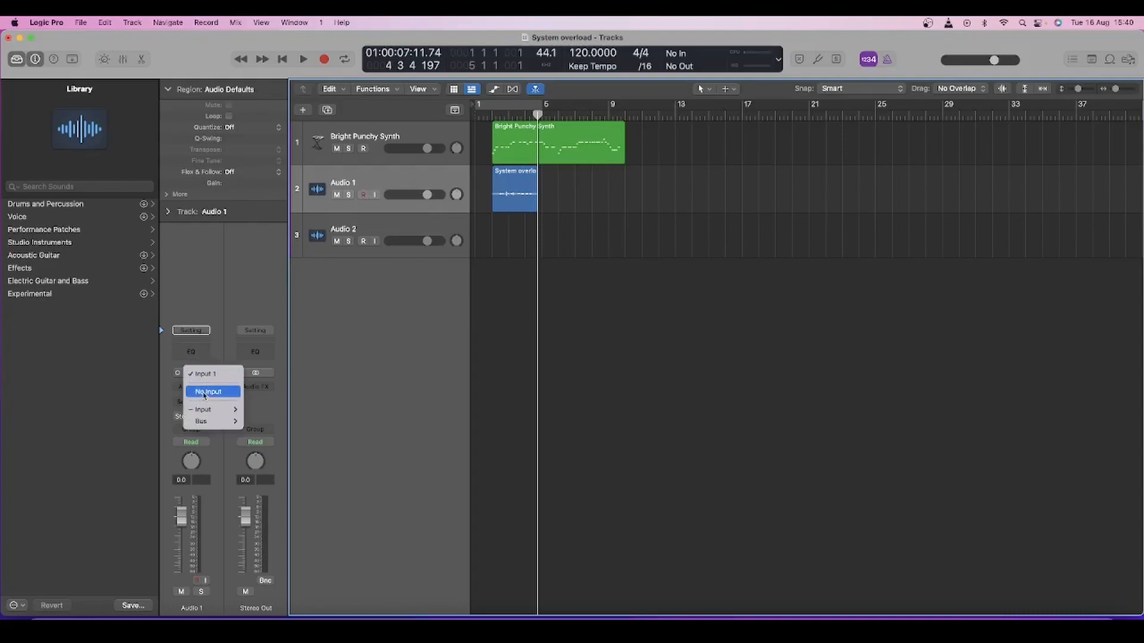
{"action": "left_click", "coordinate": [203, 392]}
{"action": "key", "text": "Down"}
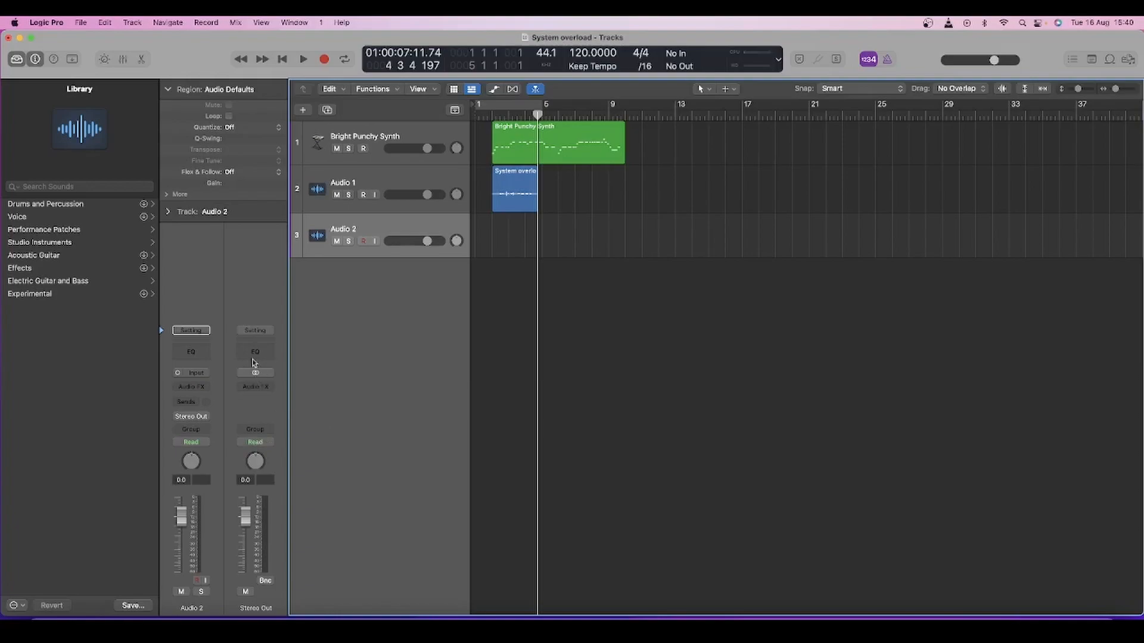
{"action": "left_click", "coordinate": [199, 373]}
{"action": "mouse_move", "coordinate": [199, 386]}
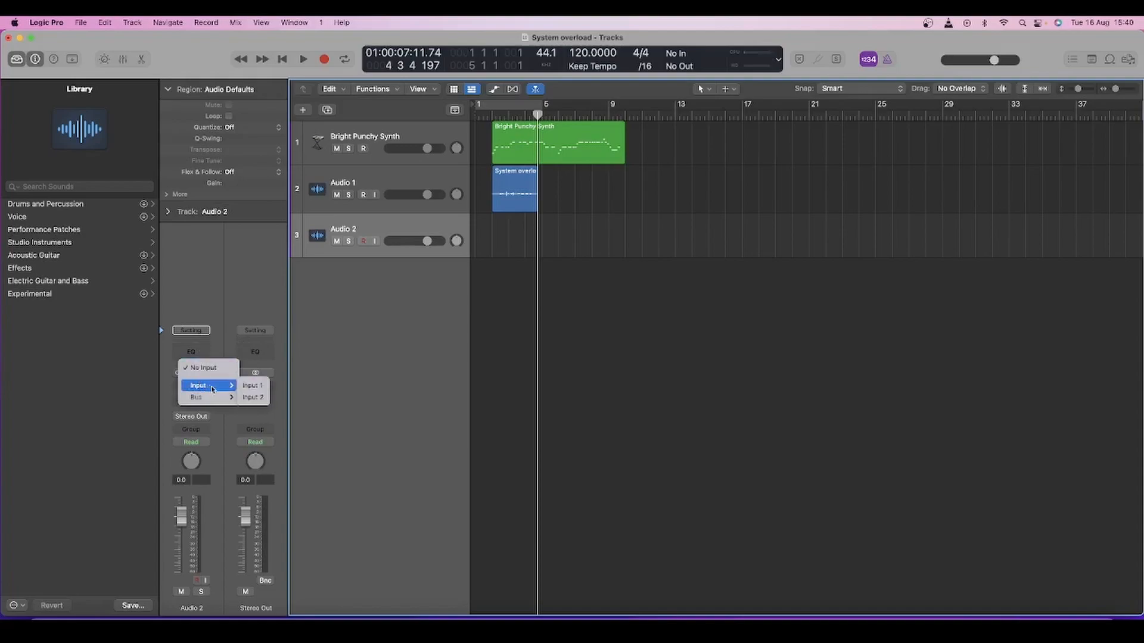
{"action": "left_click", "coordinate": [249, 385]}
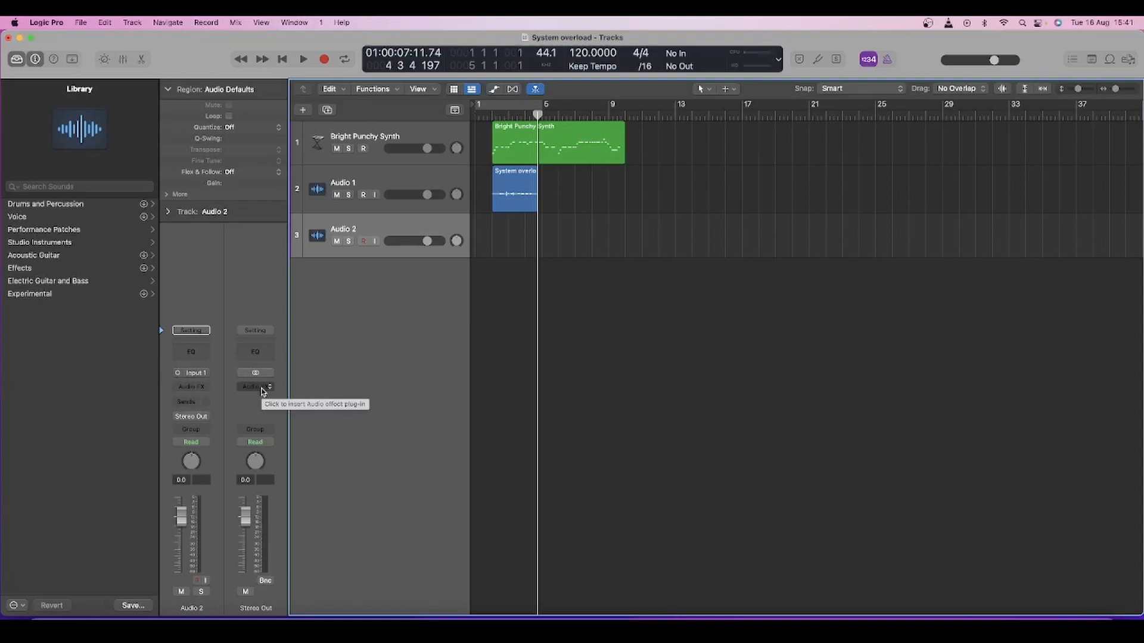
{"action": "left_click", "coordinate": [196, 372]}
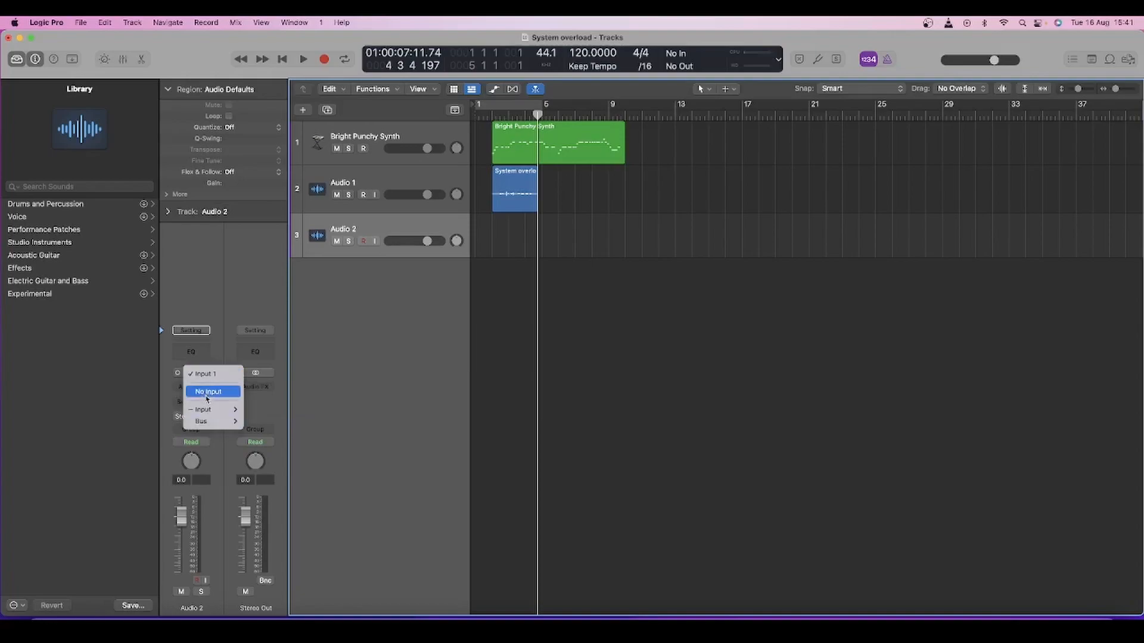
{"action": "left_click", "coordinate": [205, 392]}
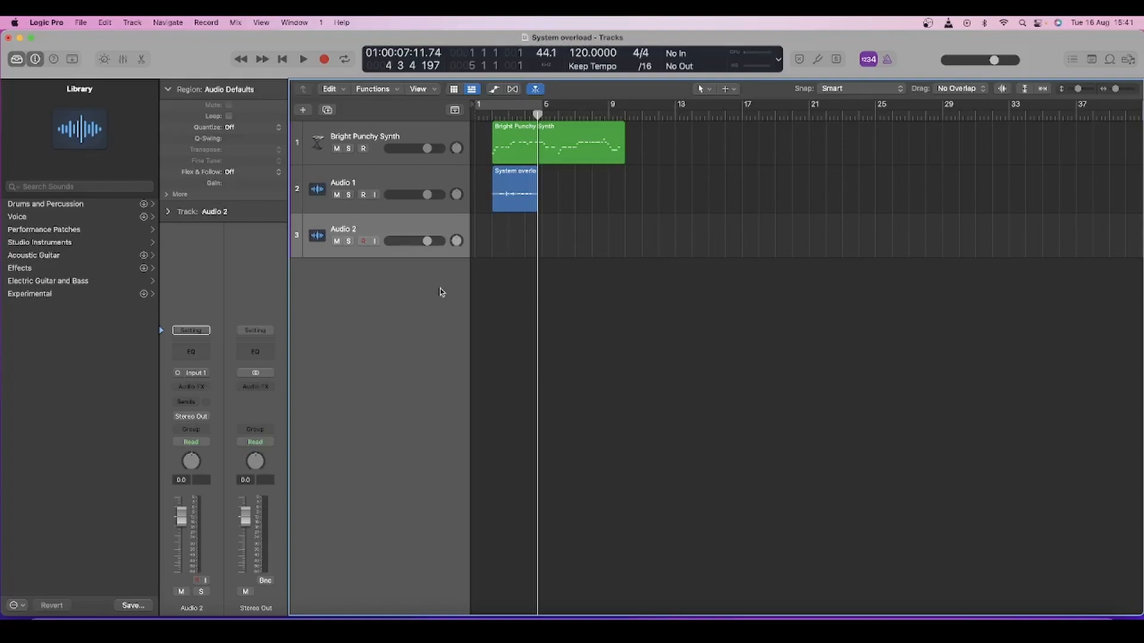
- View the notes of the Bright Punchy Synth region in the Piano Roll, and close the editor
{"action": "left_click", "coordinate": [438, 137]}
{"action": "double_click", "coordinate": [515, 152]}
{"action": "scroll", "coordinate": [673, 546], "scroll_direction": "down", "scroll_amount": 1}
{"action": "scroll", "coordinate": [673, 546], "scroll_direction": "up", "scroll_amount": 1}
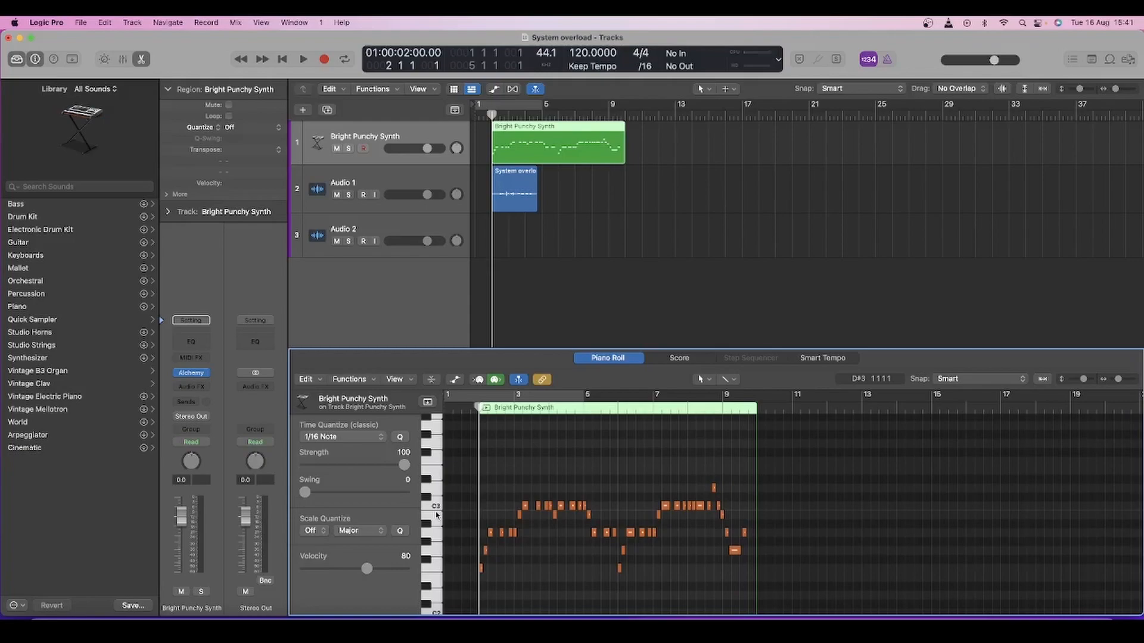
{"action": "left_click", "coordinate": [548, 322]}
{"action": "key", "text": "e"}
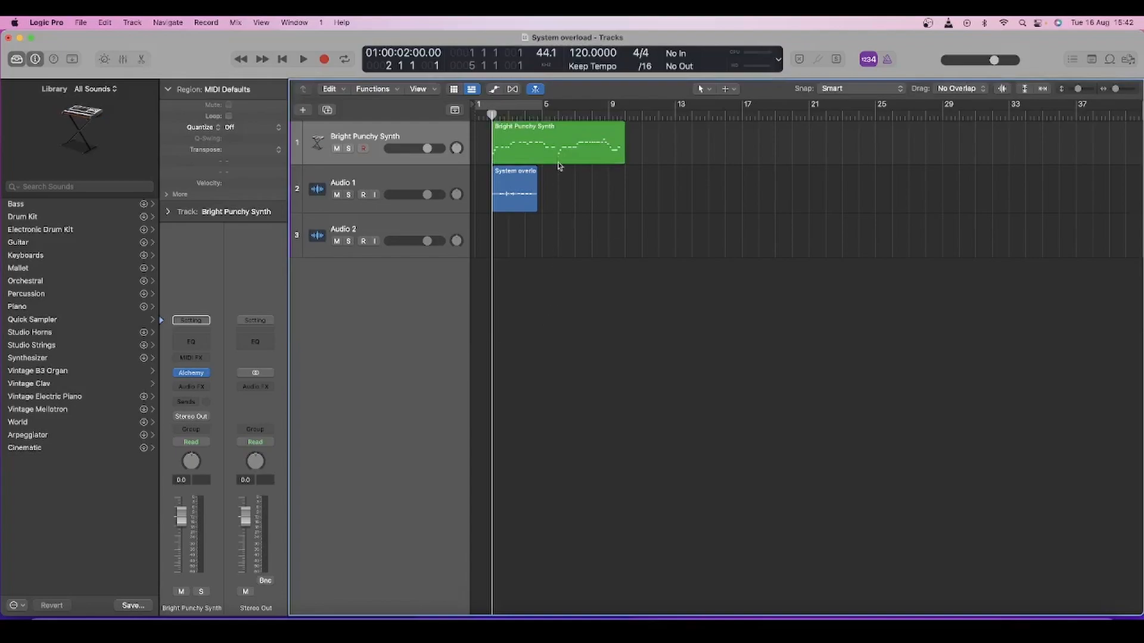
- Bounce the Bright Punchy Synth region in place to a new track, leaving the source, bypassing effect plug-ins and including the audio tail in the file
{"action": "left_click", "coordinate": [538, 140]}
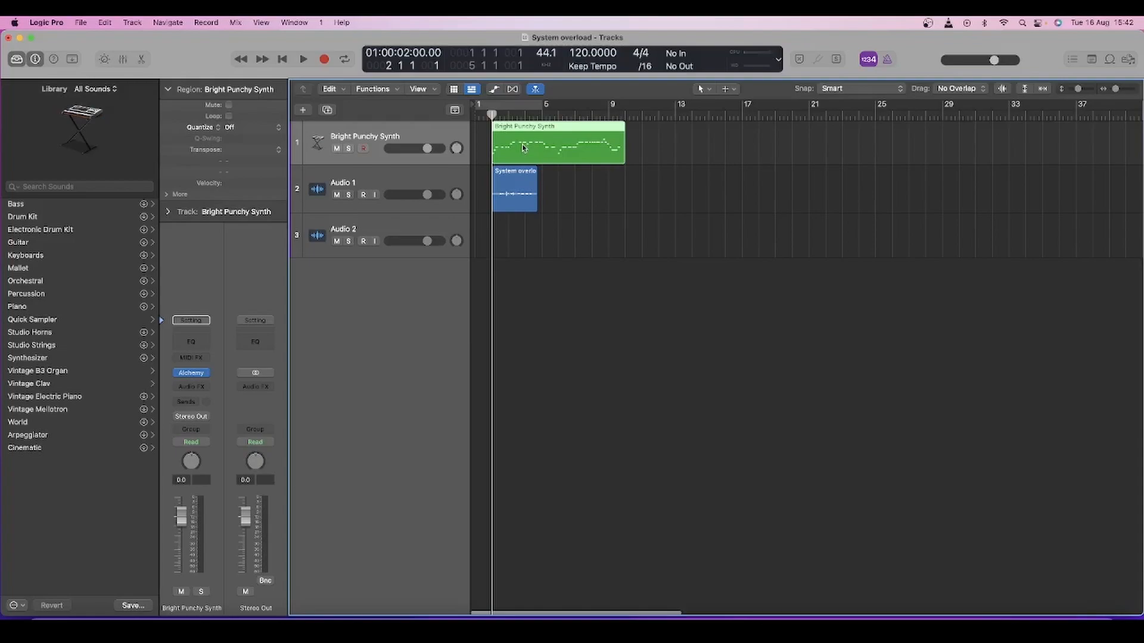
{"action": "right_click", "coordinate": [524, 148]}
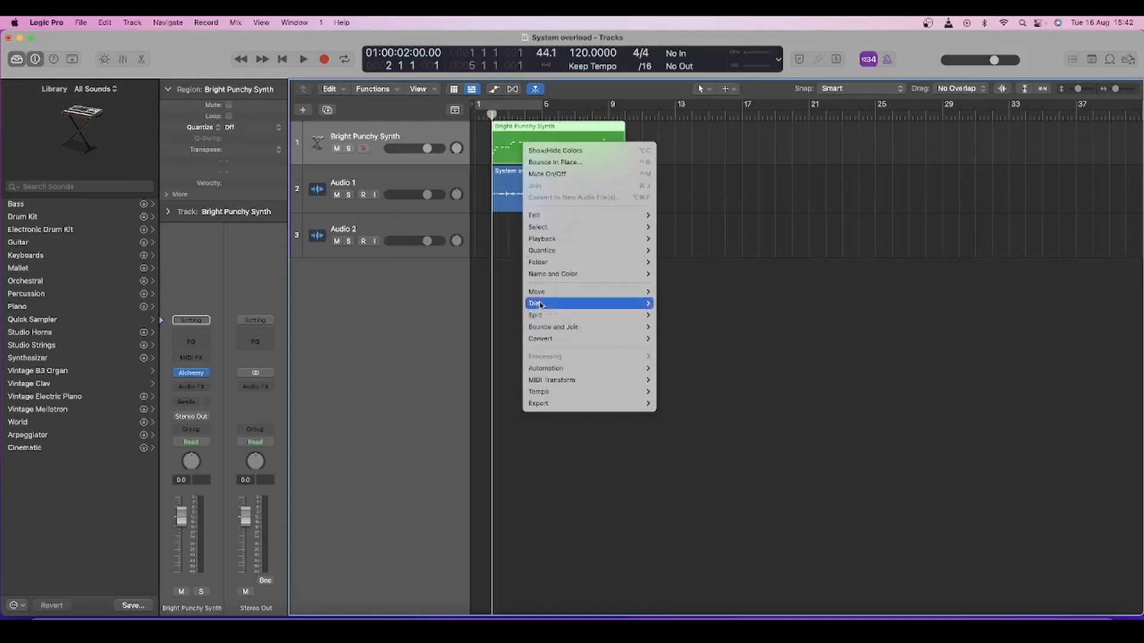
{"action": "left_click", "coordinate": [574, 166]}
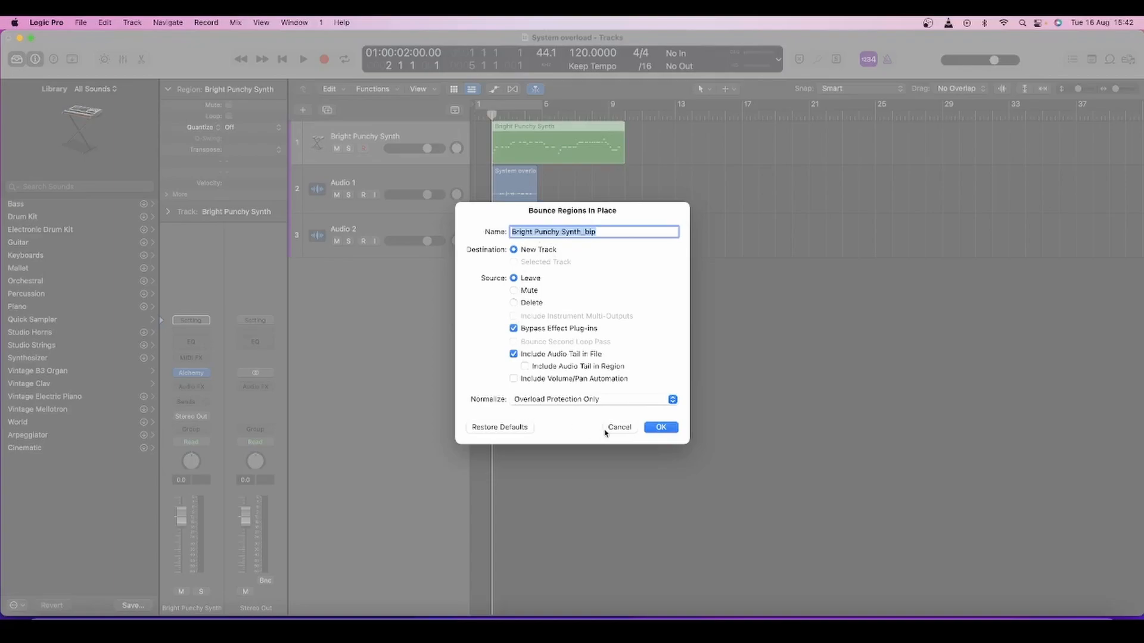
{"action": "left_click", "coordinate": [659, 428]}
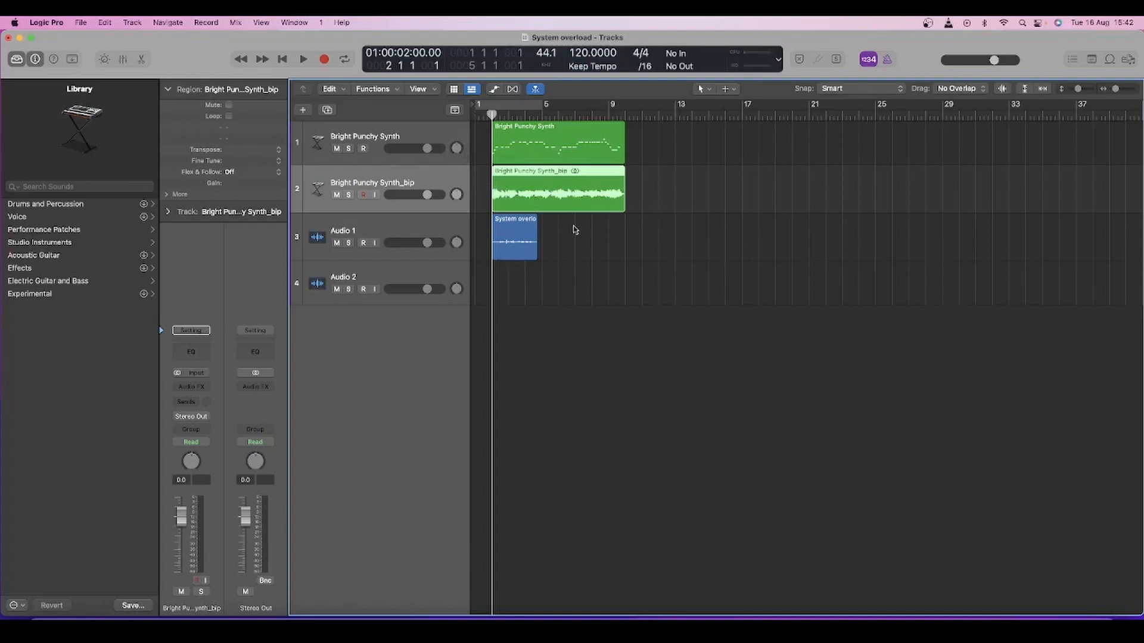
- Compare the Bright Punchy Synth region's notes in the Piano Roll with the waveform of the Bright Punchy Synth_bip region
{"action": "left_click", "coordinate": [426, 134]}
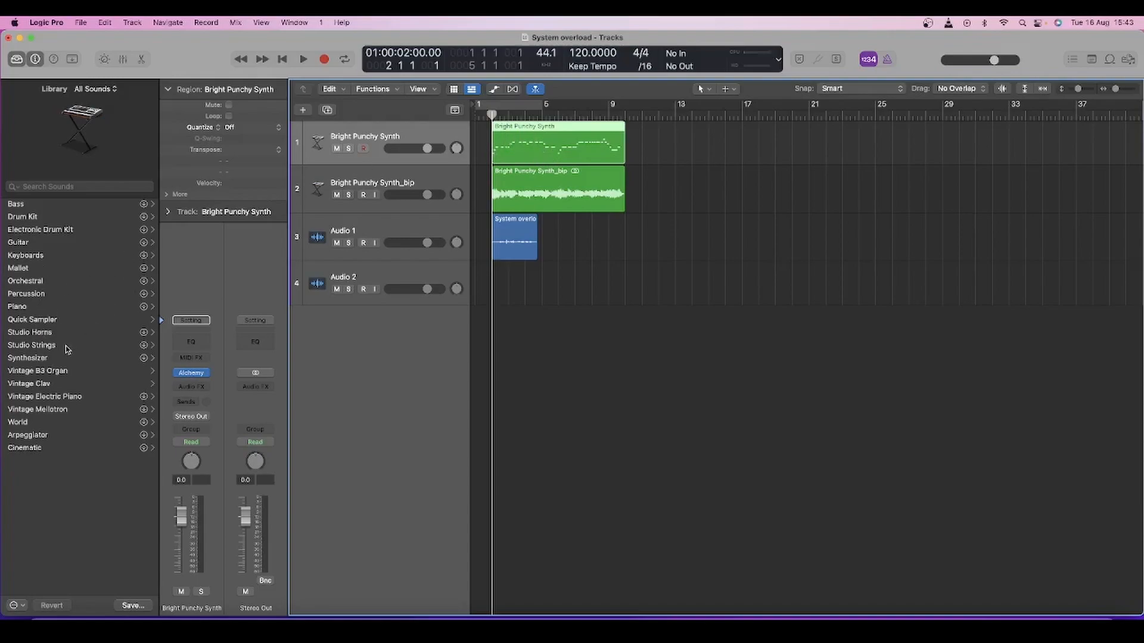
{"action": "double_click", "coordinate": [538, 146]}
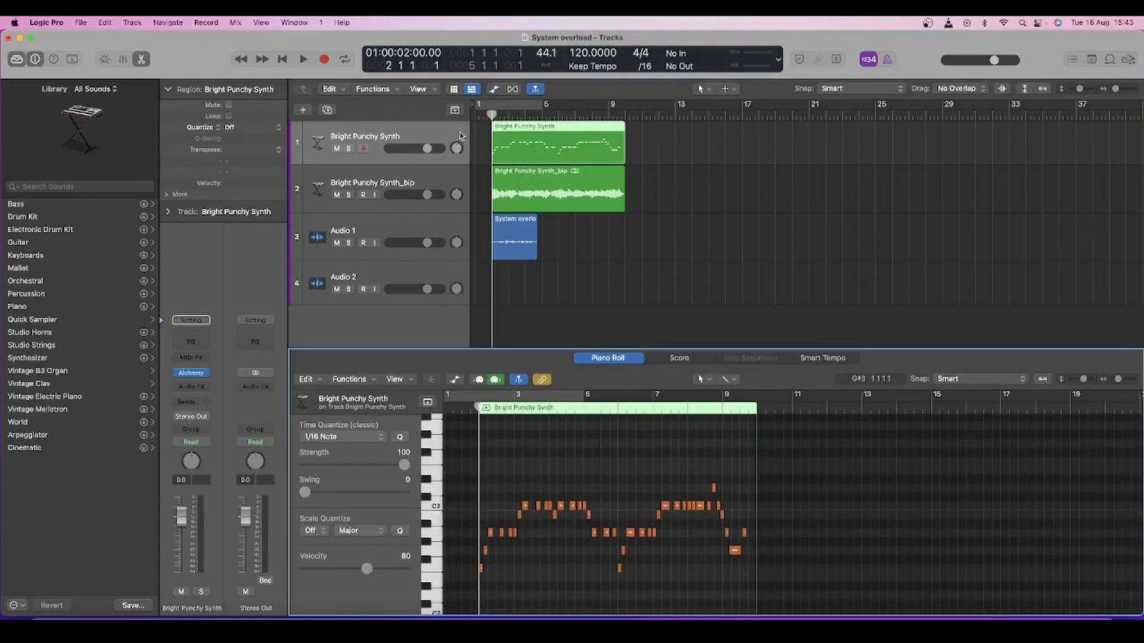
{"action": "left_click", "coordinate": [450, 184]}
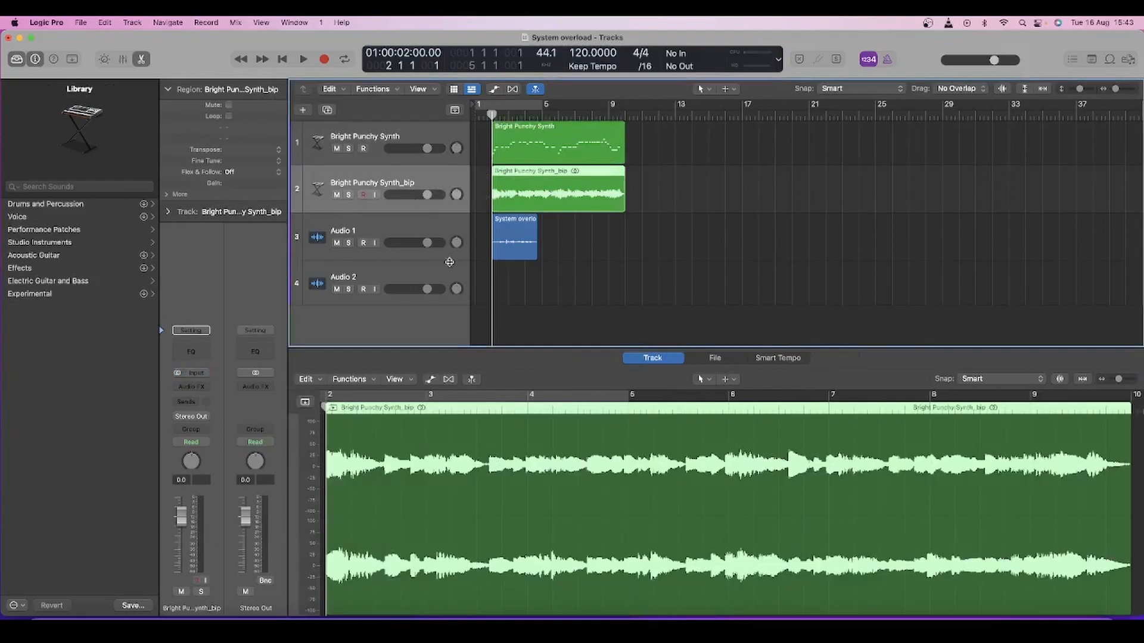
{"action": "left_click", "coordinate": [450, 135]}
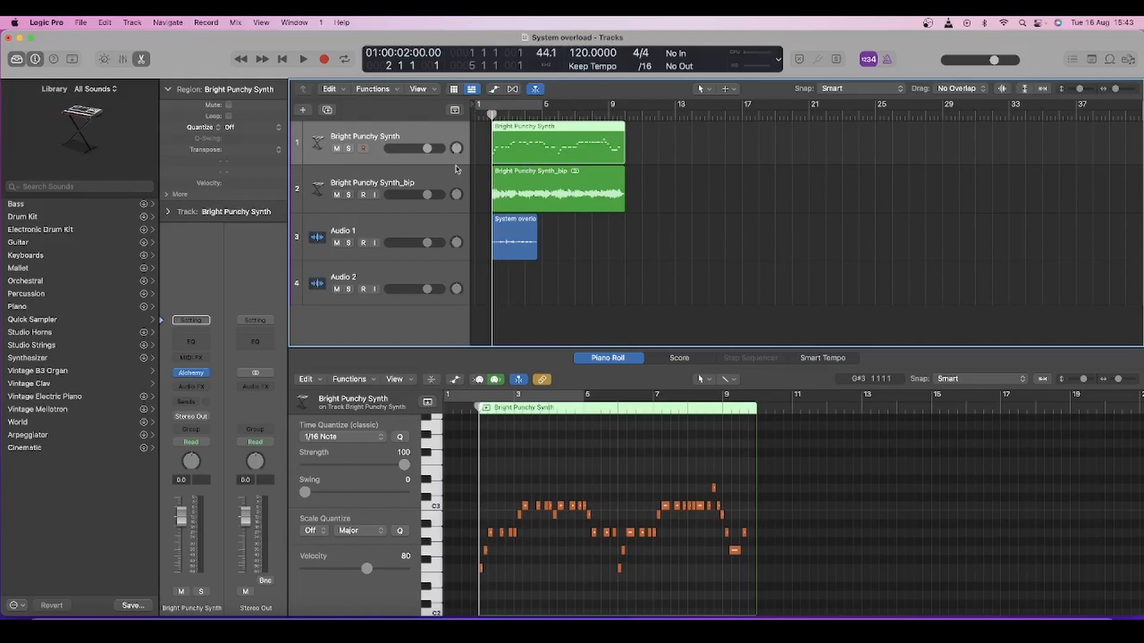
{"action": "right_click", "coordinate": [426, 138]}
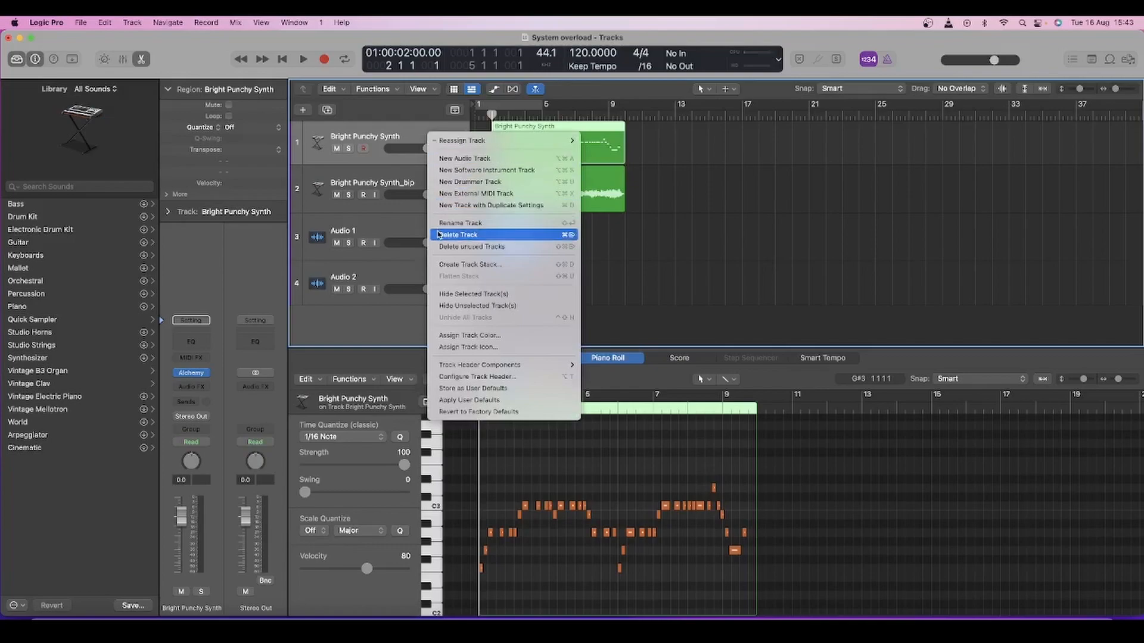
{"action": "left_click", "coordinate": [416, 140]}
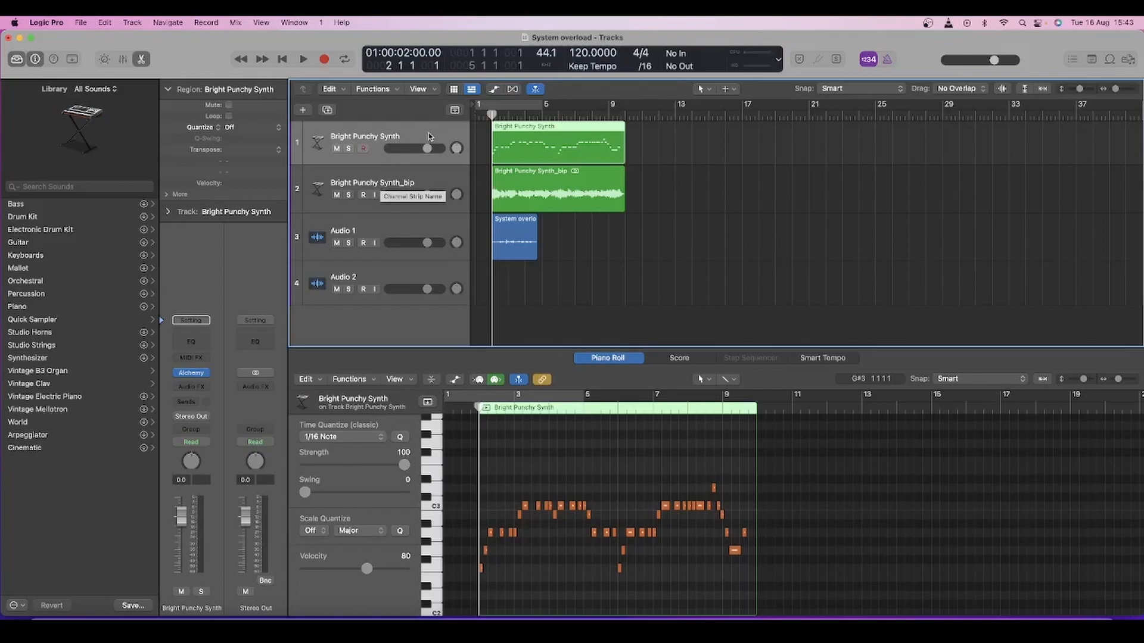
- Show the Freeze component in the track headers and freeze the Bright Punchy Synth track
{"action": "right_click", "coordinate": [366, 139]}
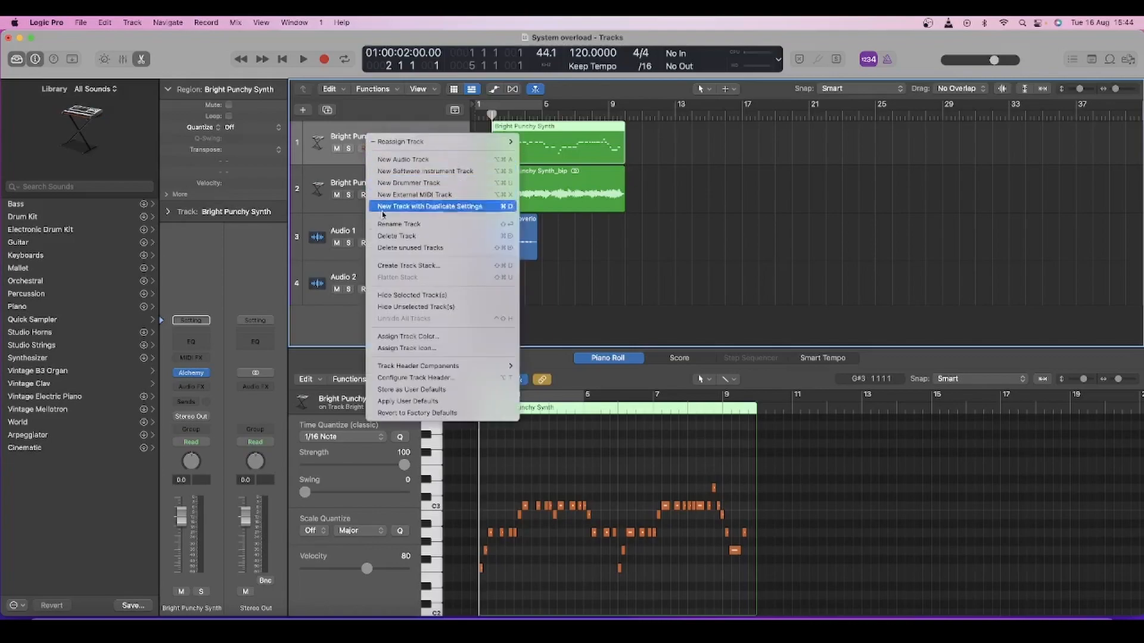
{"action": "mouse_move", "coordinate": [414, 368]}
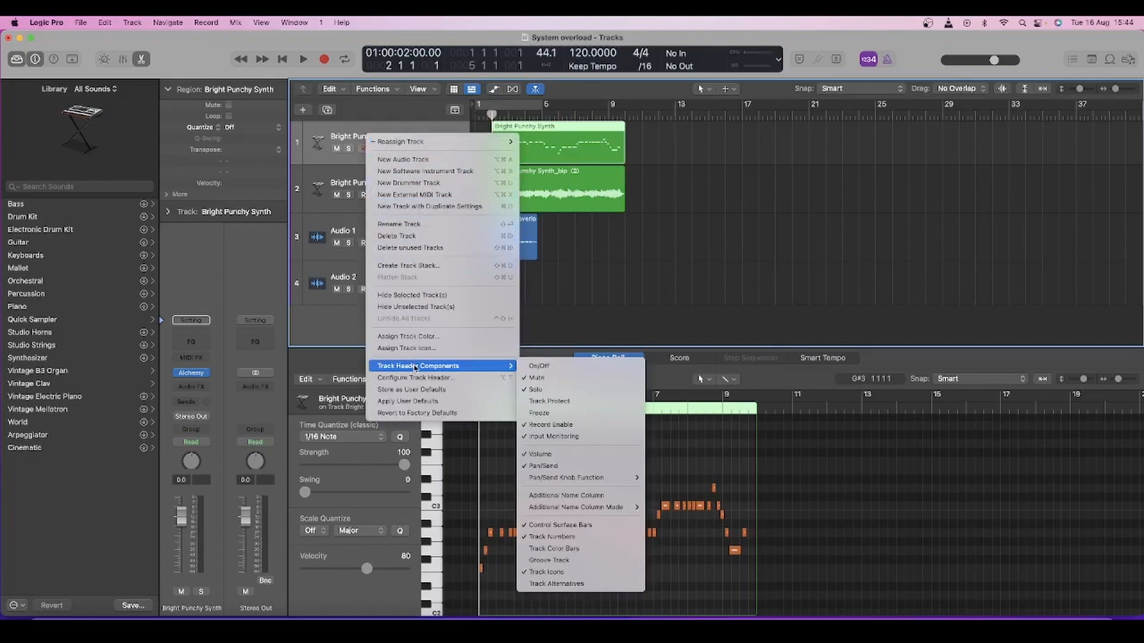
{"action": "left_click", "coordinate": [538, 415]}
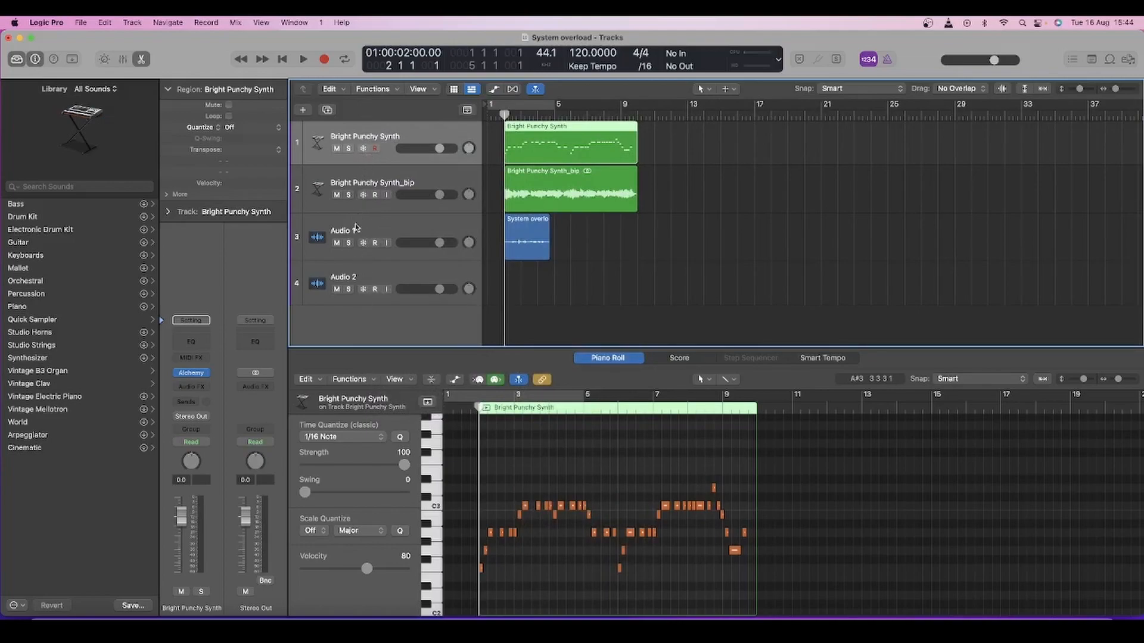
{"action": "left_click", "coordinate": [364, 150]}
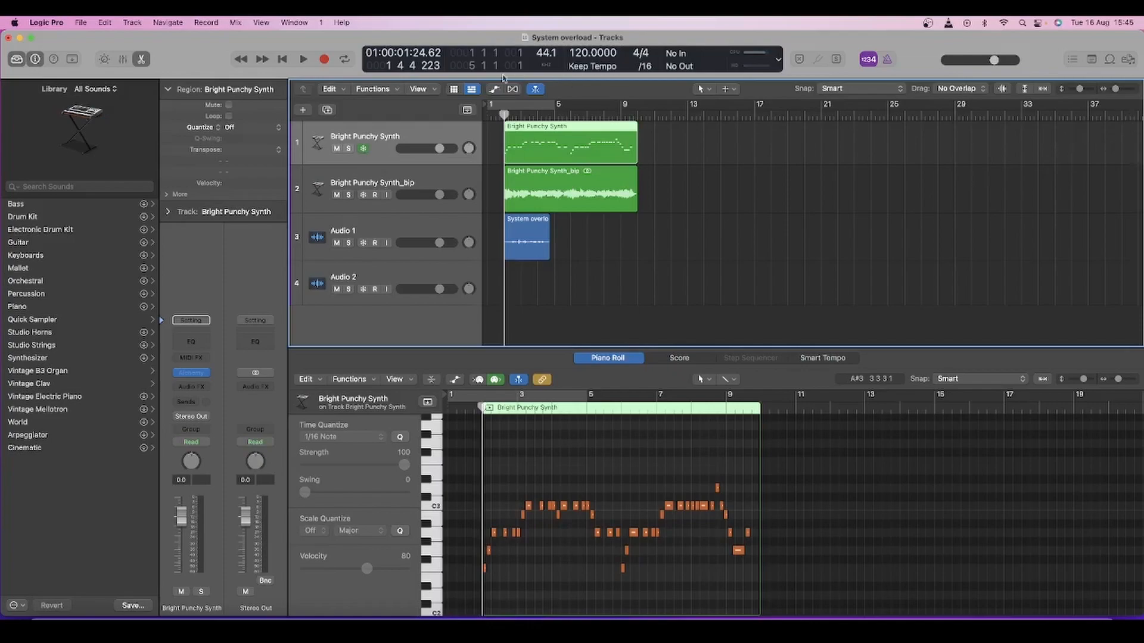
- Try to move the first note of the frozen Bright Punchy Synth region slightly later, keeping the track frozen
{"action": "mouse_move", "coordinate": [194, 379]}
{"action": "scroll", "coordinate": [539, 516], "scroll_direction": "up", "scroll_amount": 5}
{"action": "scroll", "coordinate": [539, 516], "scroll_direction": "up", "scroll_amount": 3}
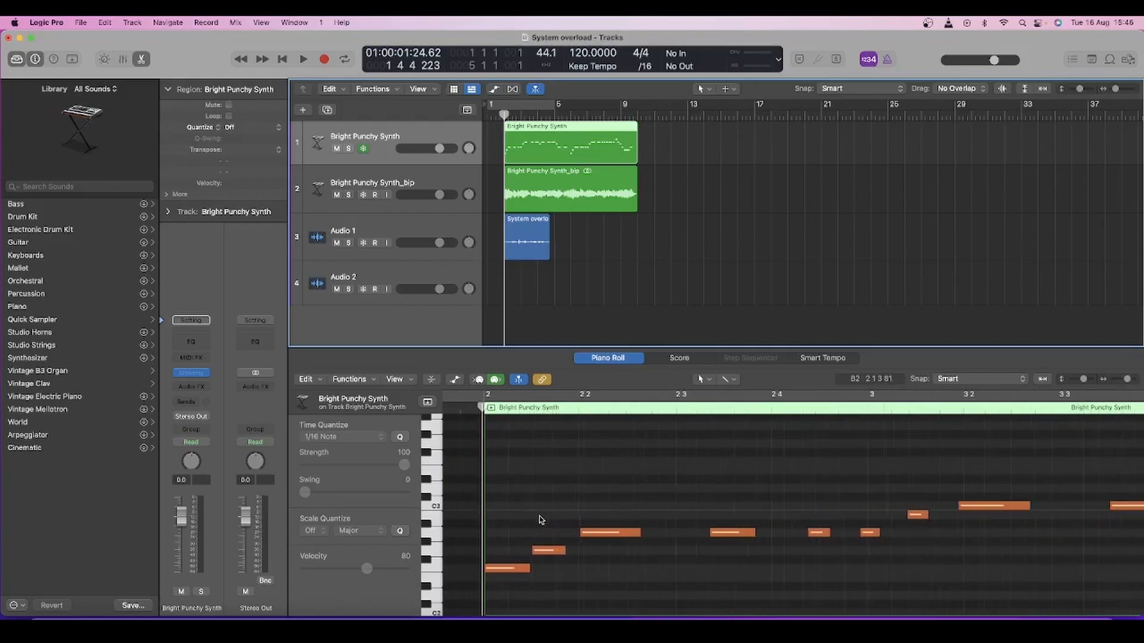
{"action": "left_click", "coordinate": [527, 570]}
{"action": "left_click_drag", "start_coordinate": [527, 572], "coordinate": [533, 572]}
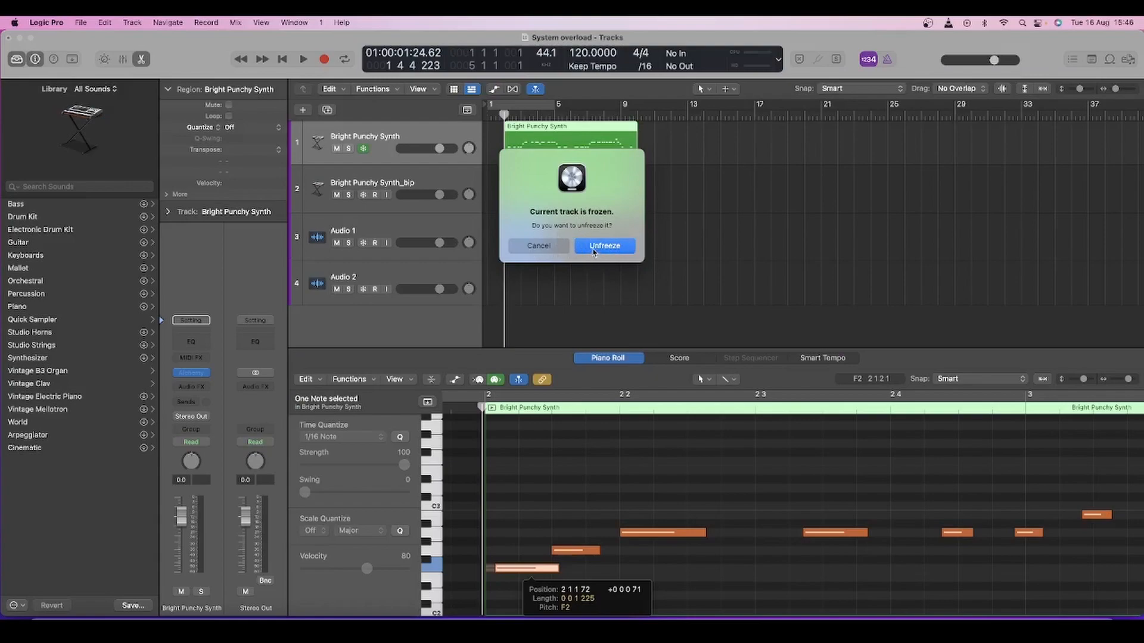
{"action": "left_click", "coordinate": [552, 249]}
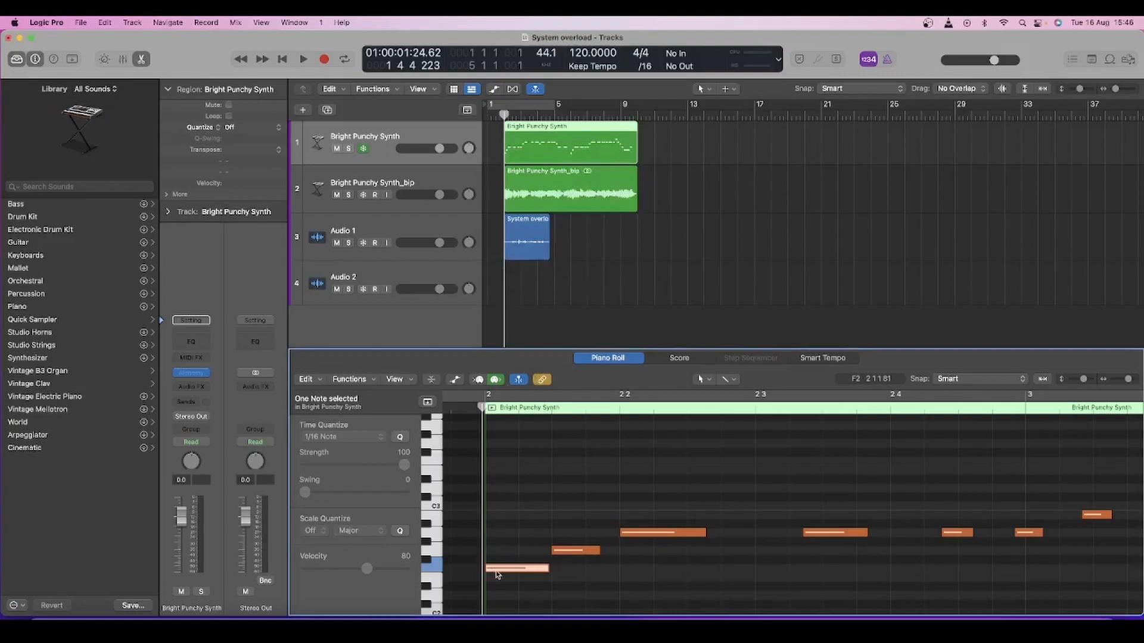
{"action": "left_click", "coordinate": [576, 592]}
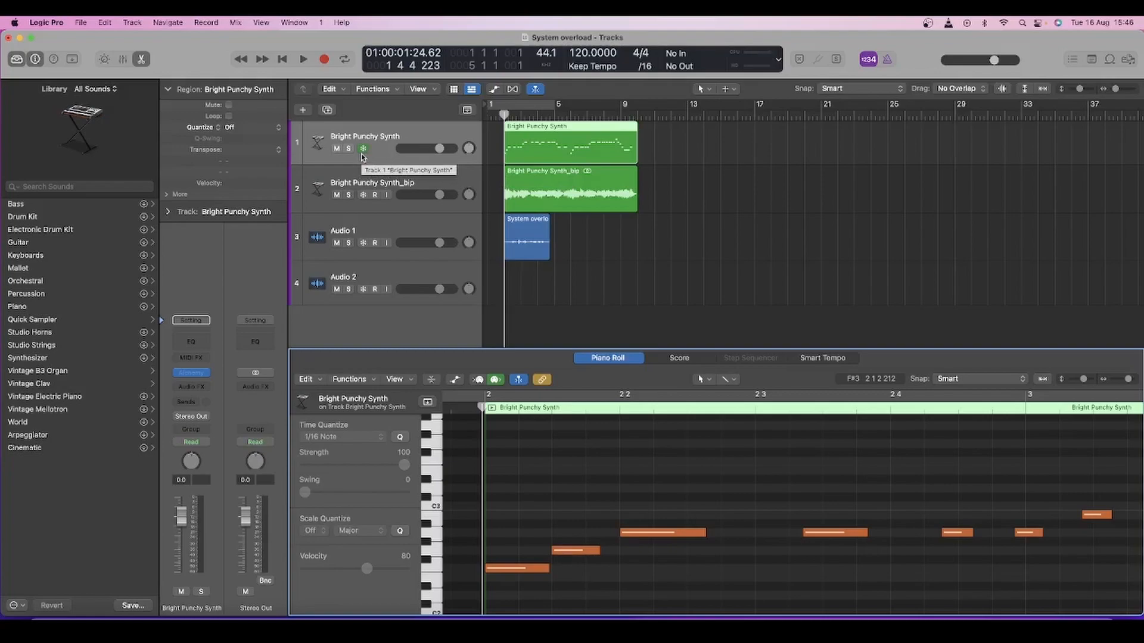
- Unfreeze the Bright Punchy Synth track, audition its first note in the Piano Roll, and deselect the region
{"action": "scroll", "coordinate": [615, 492], "scroll_direction": "down", "scroll_amount": 5}
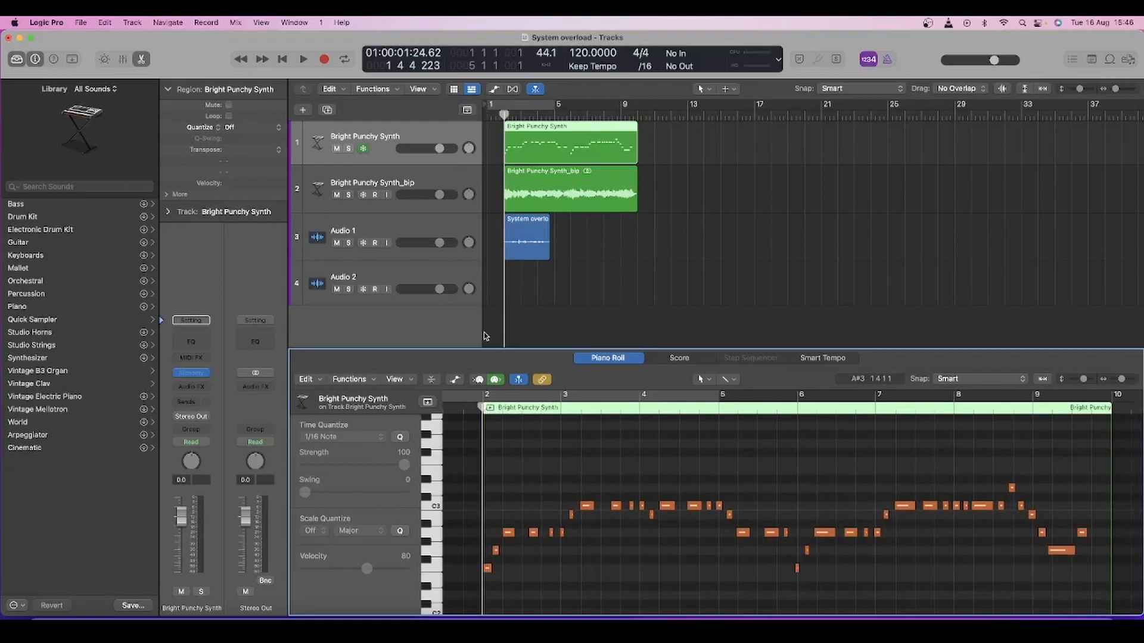
{"action": "left_click", "coordinate": [364, 149]}
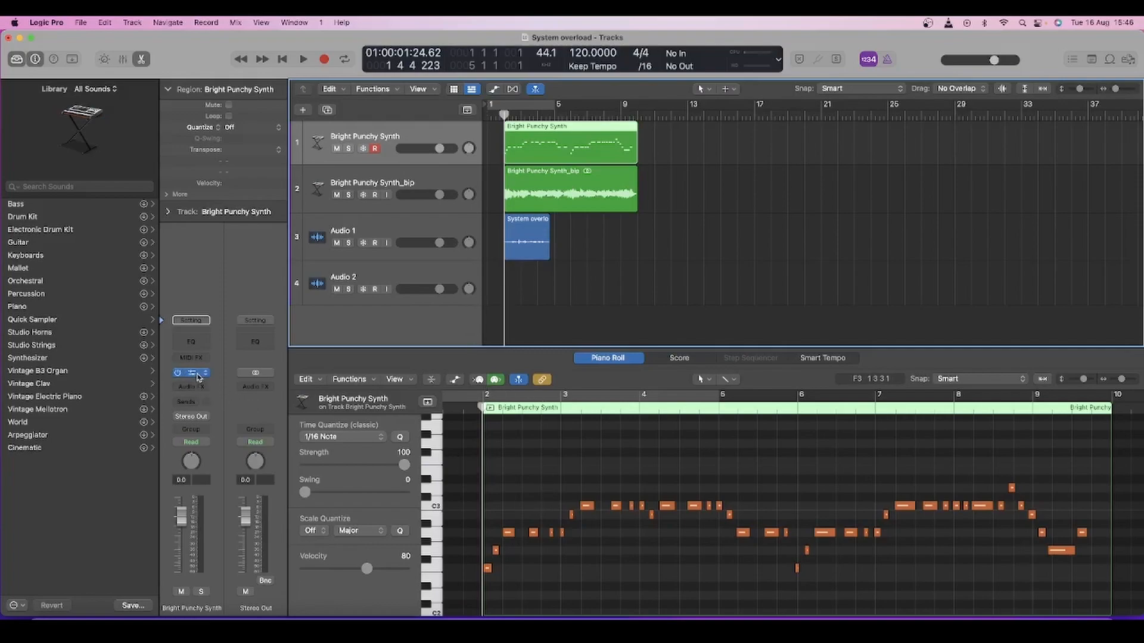
{"action": "left_click_drag", "start_coordinate": [487, 568], "coordinate": [487, 568]}
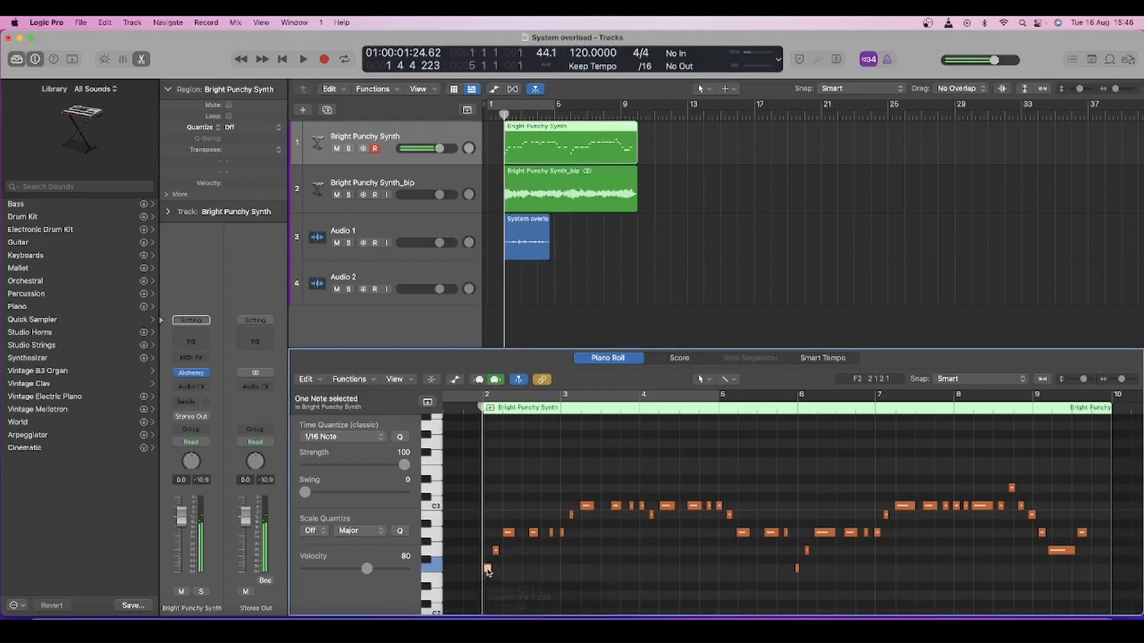
{"action": "left_click", "coordinate": [522, 456]}
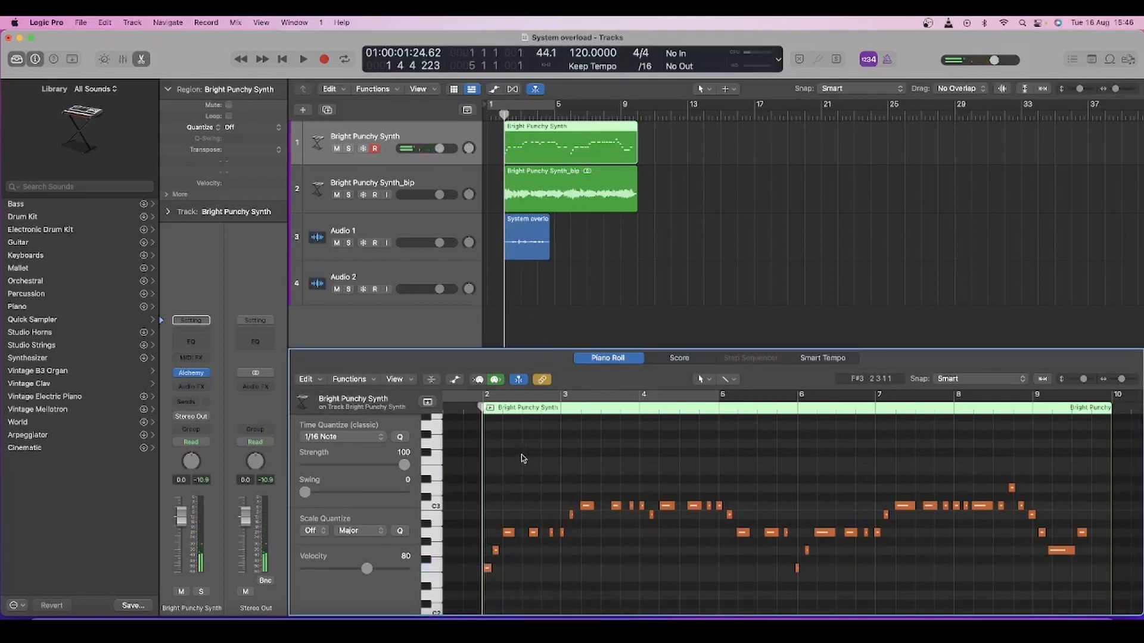
{"action": "left_click", "coordinate": [579, 313]}
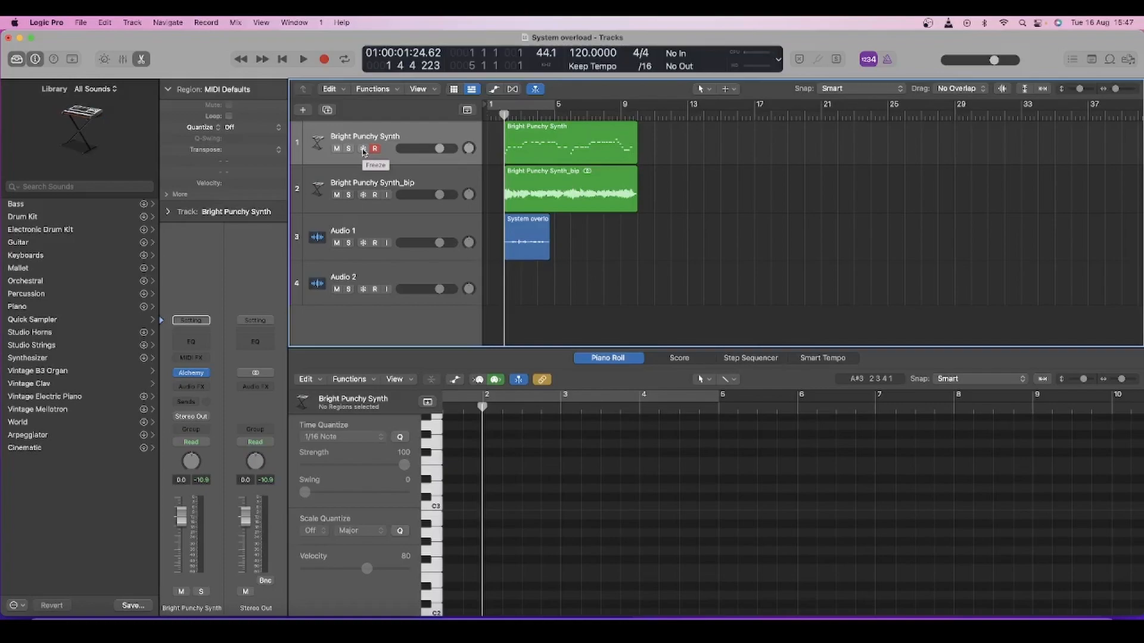
- Turn on Freeze for all four tracks, and turn it off again on each of them
{"action": "left_click", "coordinate": [363, 149]}
{"action": "left_click_drag", "start_coordinate": [363, 149], "coordinate": [362, 296]}
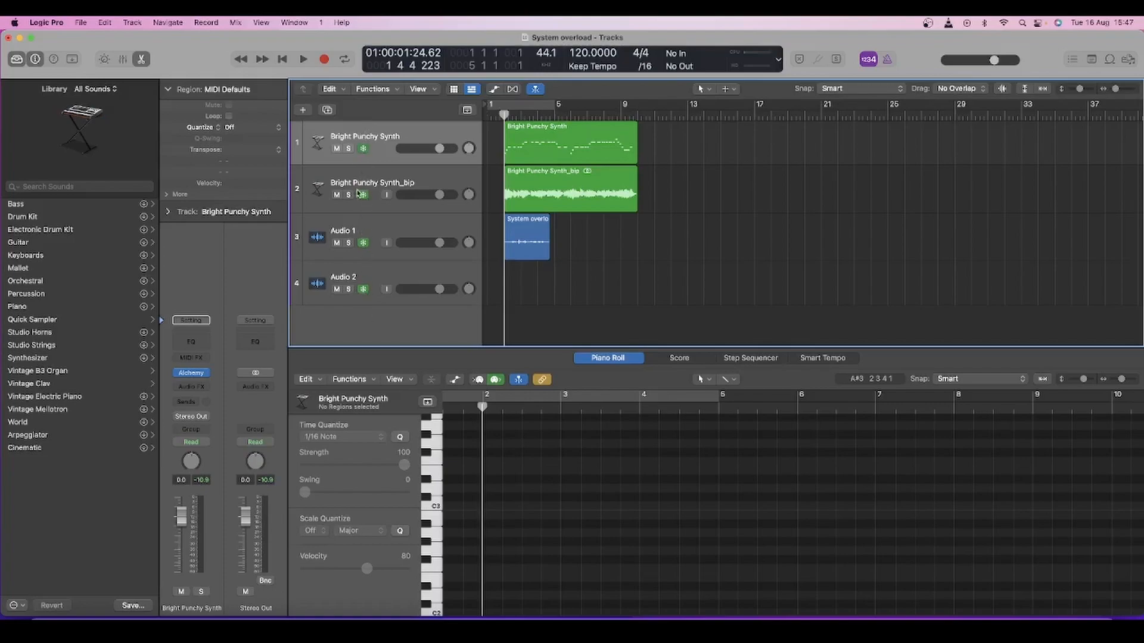
{"action": "left_click", "coordinate": [364, 149]}
{"action": "left_click", "coordinate": [363, 195]}
{"action": "left_click", "coordinate": [363, 243]}
{"action": "left_click", "coordinate": [363, 289]}
- Hide the Freeze component from the track headers and close the Piano Roll editor
{"action": "right_click", "coordinate": [387, 155]}
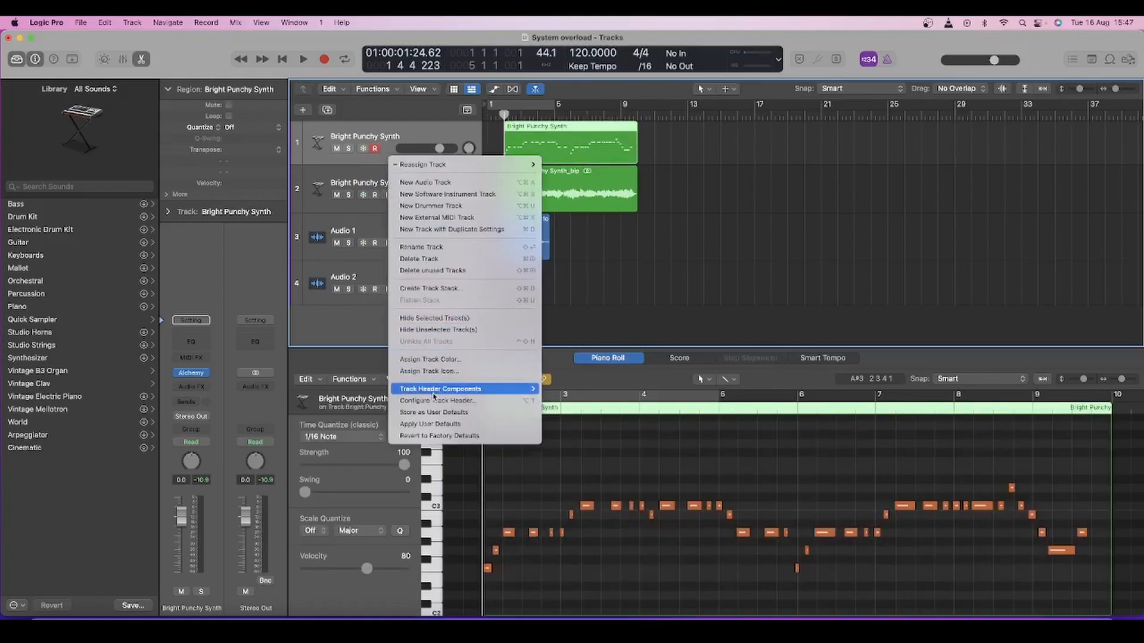
{"action": "mouse_move", "coordinate": [438, 394]}
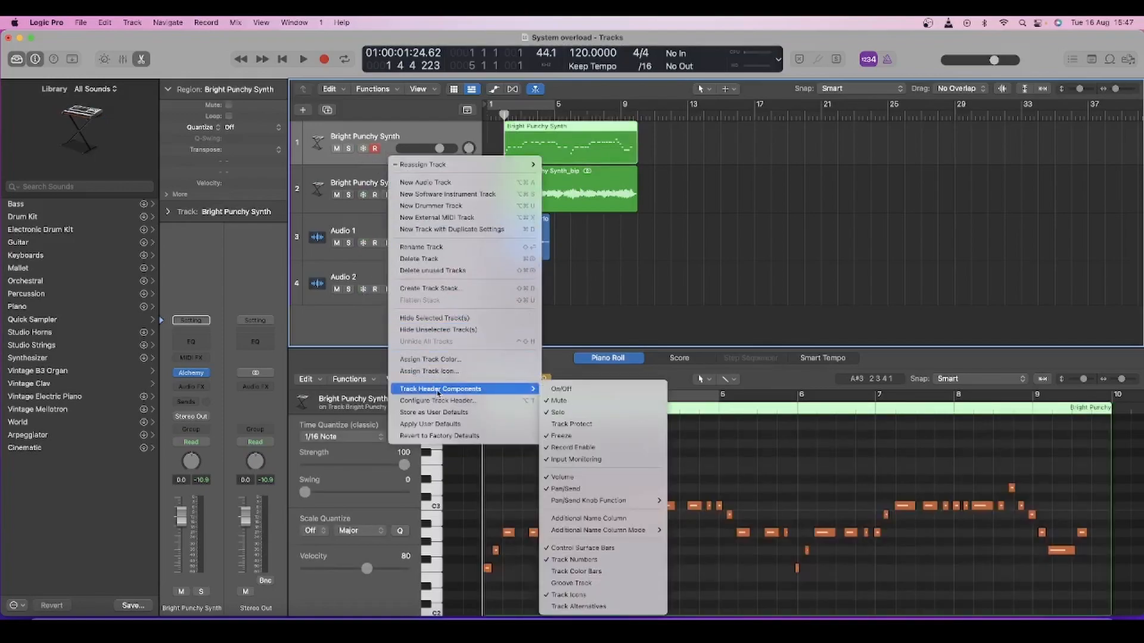
{"action": "left_click", "coordinate": [560, 435]}
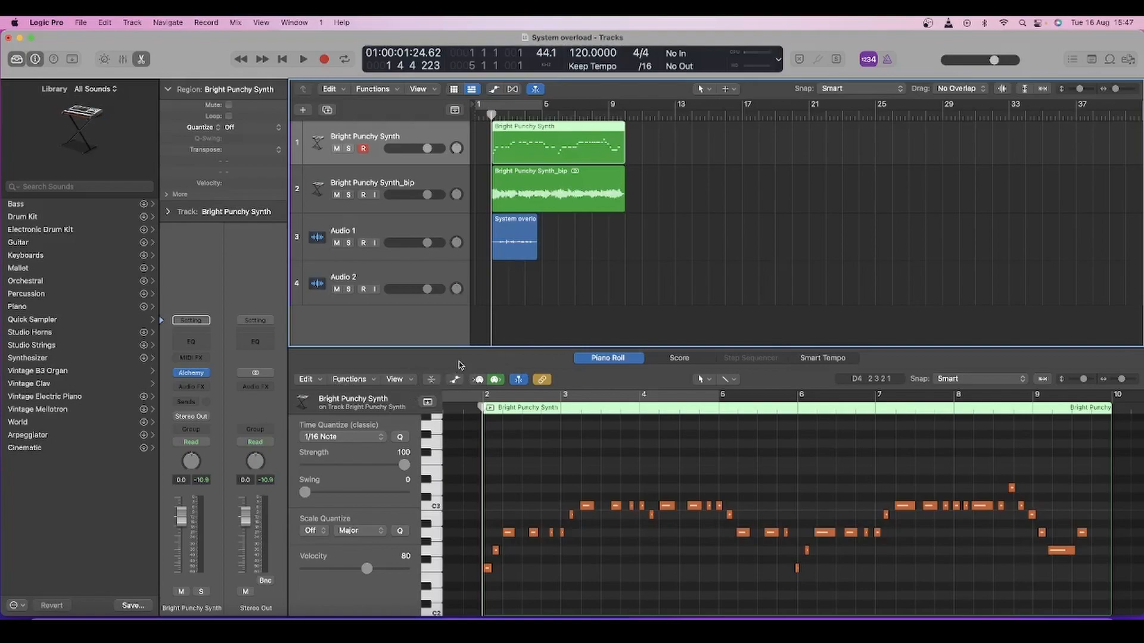
{"action": "key", "text": "e"}
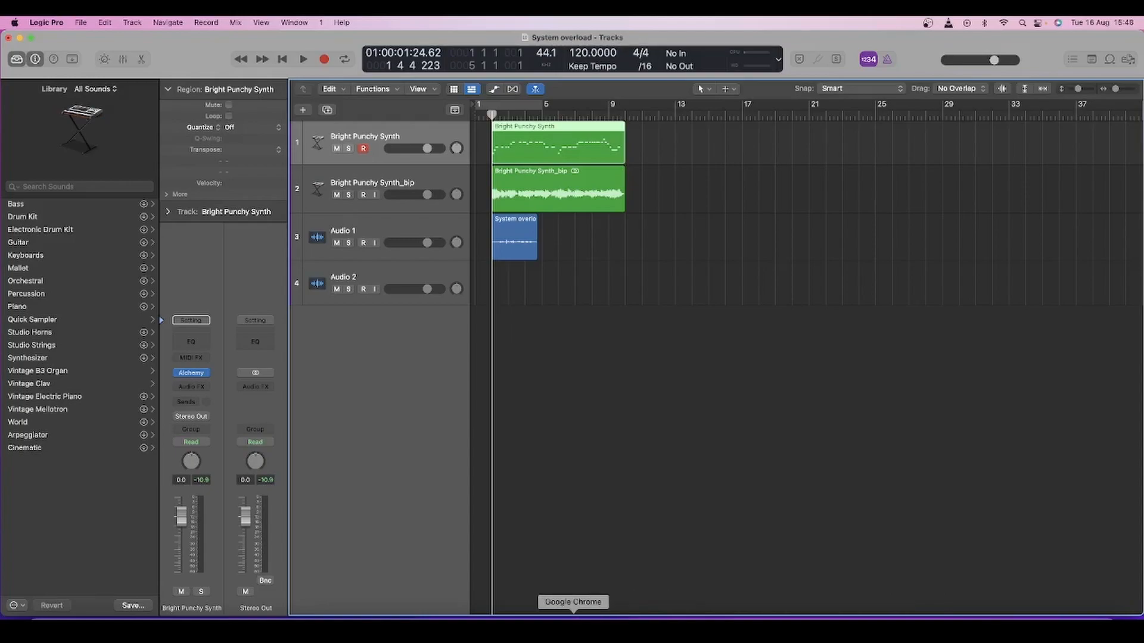
- Switch to Google Chrome, and minimise its window to get back to the Logic Pro project
{"action": "left_click", "coordinate": [573, 625]}
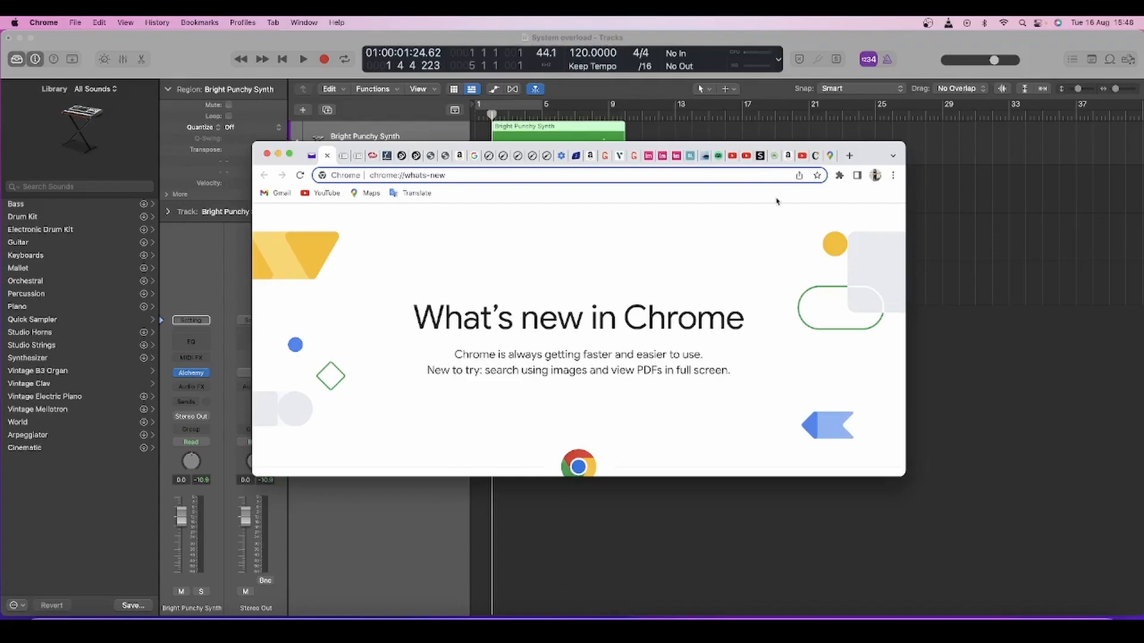
{"action": "left_click", "coordinate": [278, 155]}
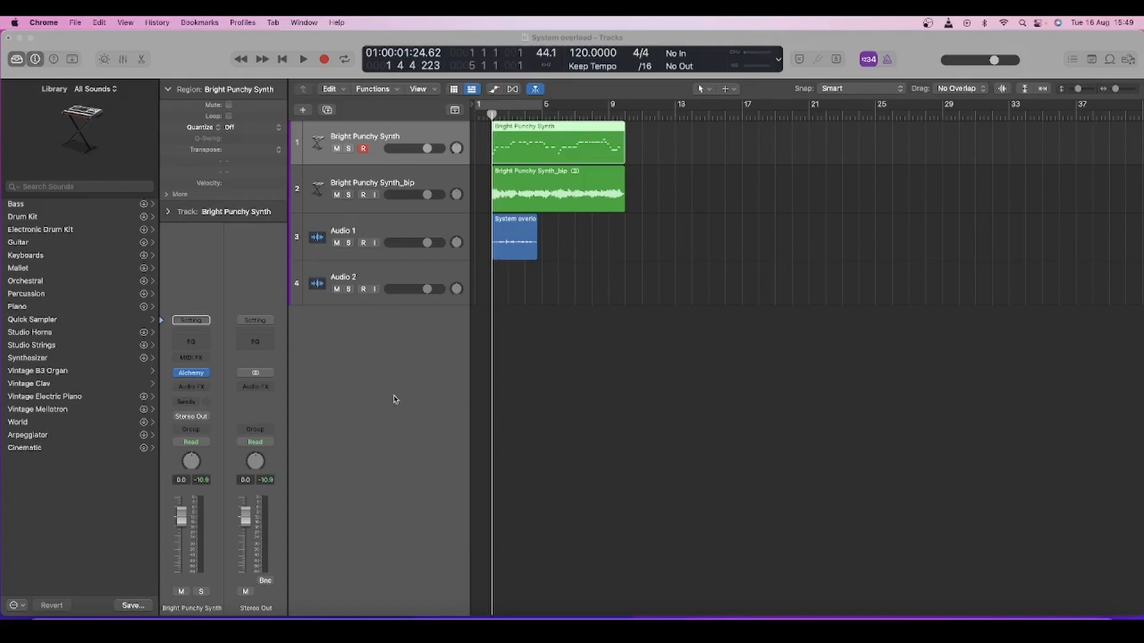
{"action": "left_click", "coordinate": [411, 373]}
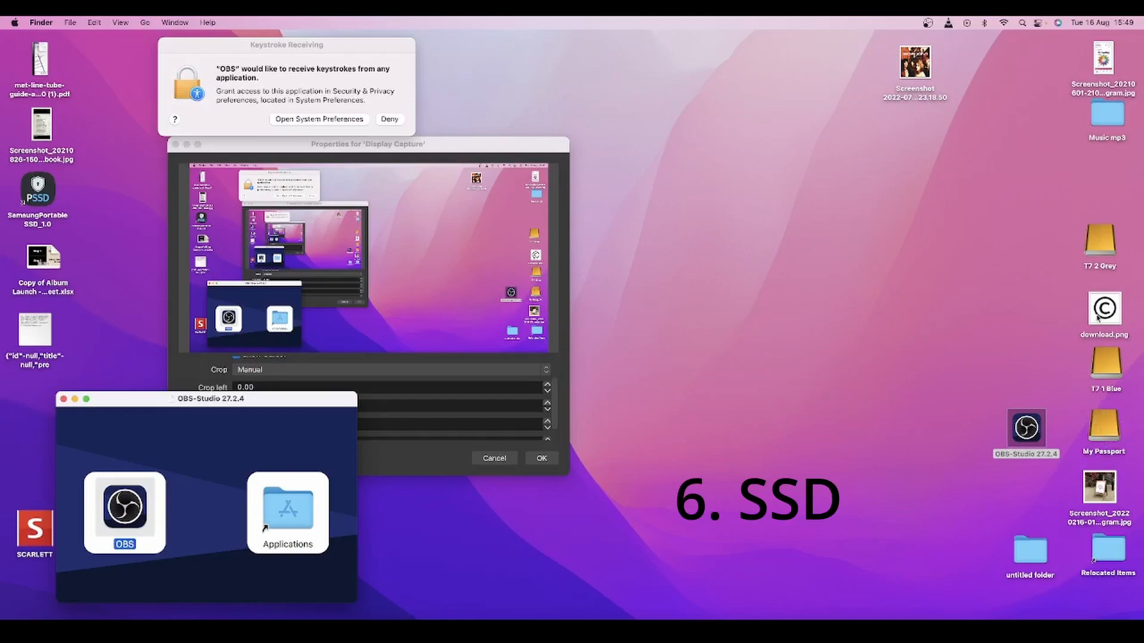
- Select the T7 1 Blue drive and the My Passport drive on the desktop in turn
{"action": "left_click", "coordinate": [1105, 365]}
{"action": "left_click", "coordinate": [1105, 367]}
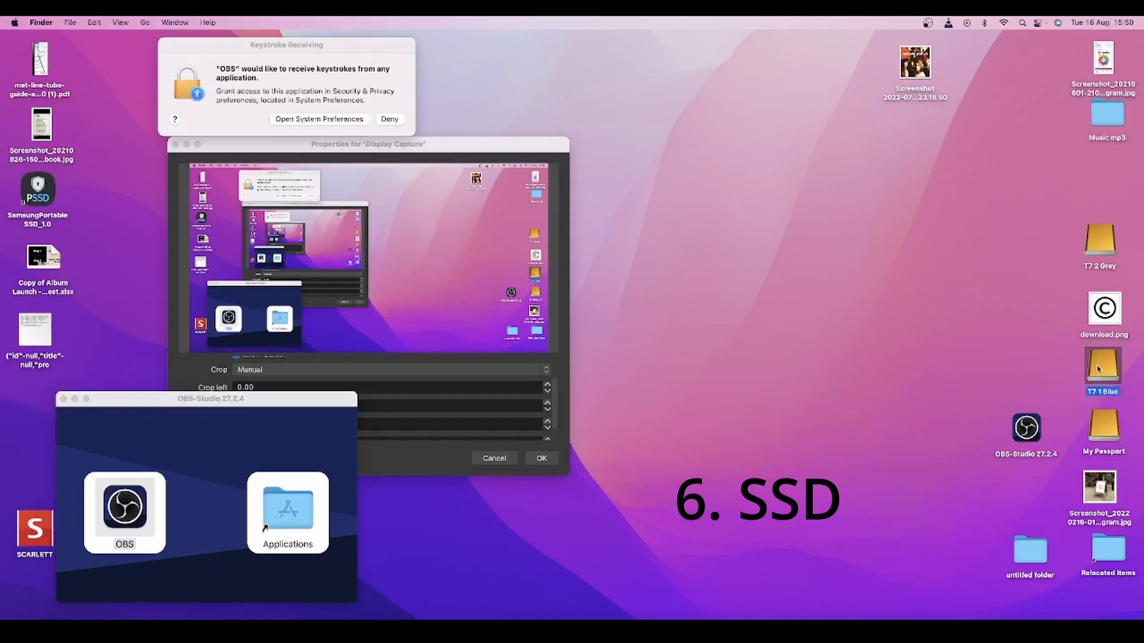
{"action": "left_click", "coordinate": [1108, 428]}
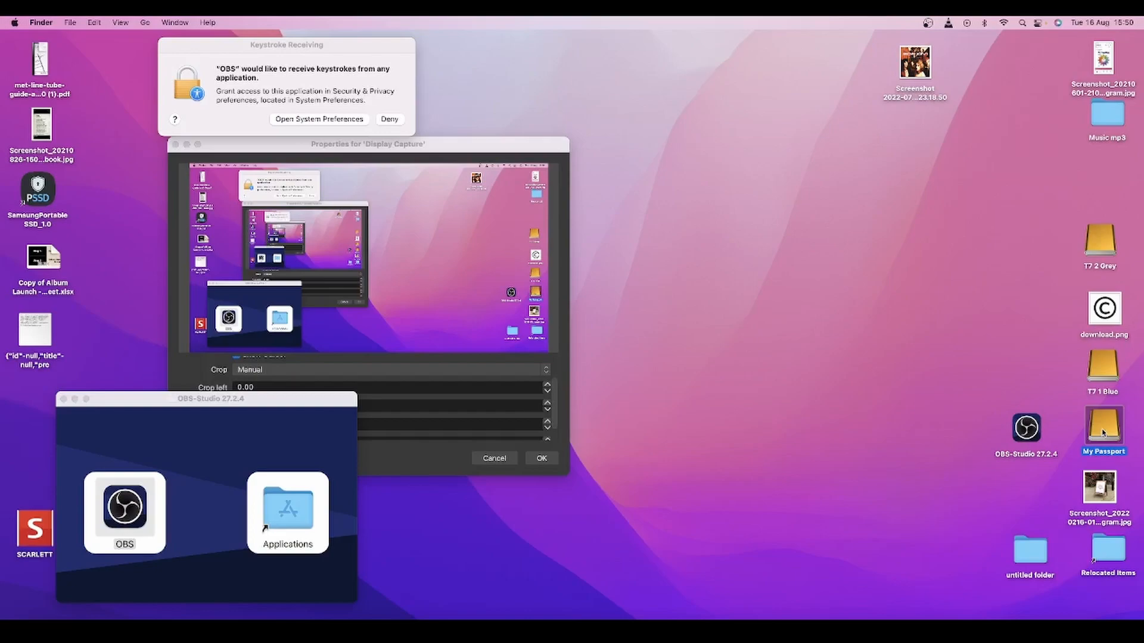
{"action": "key", "text": "super+grave"}
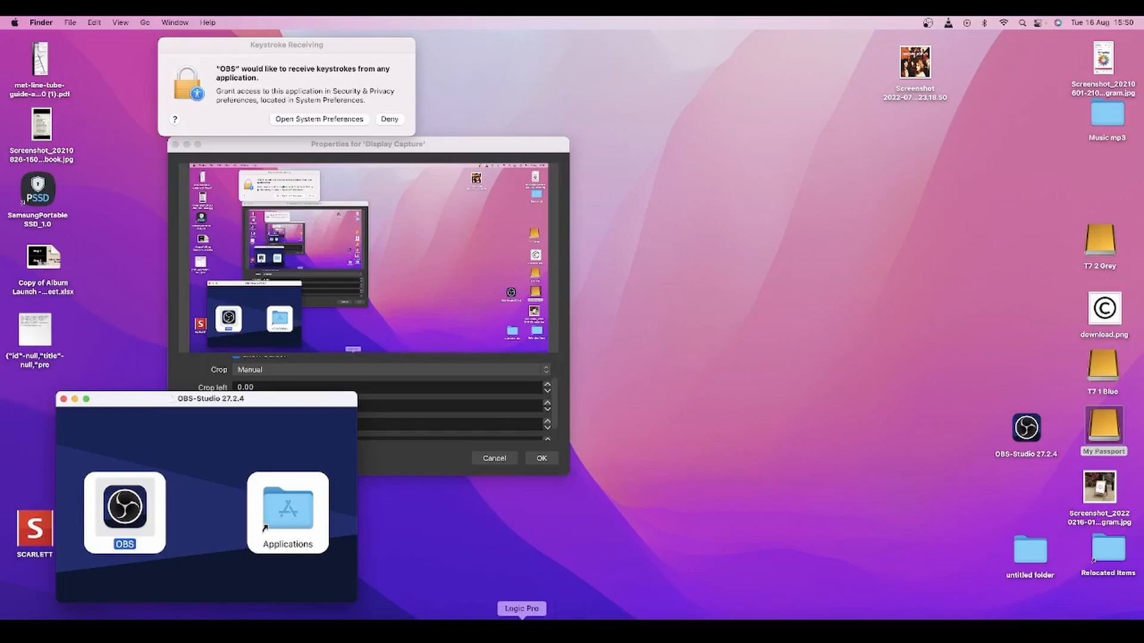
- Switch to Logic Pro, minimise its project window, and select the T7 1 Blue drive on the desktop
{"action": "left_click", "coordinate": [522, 616]}
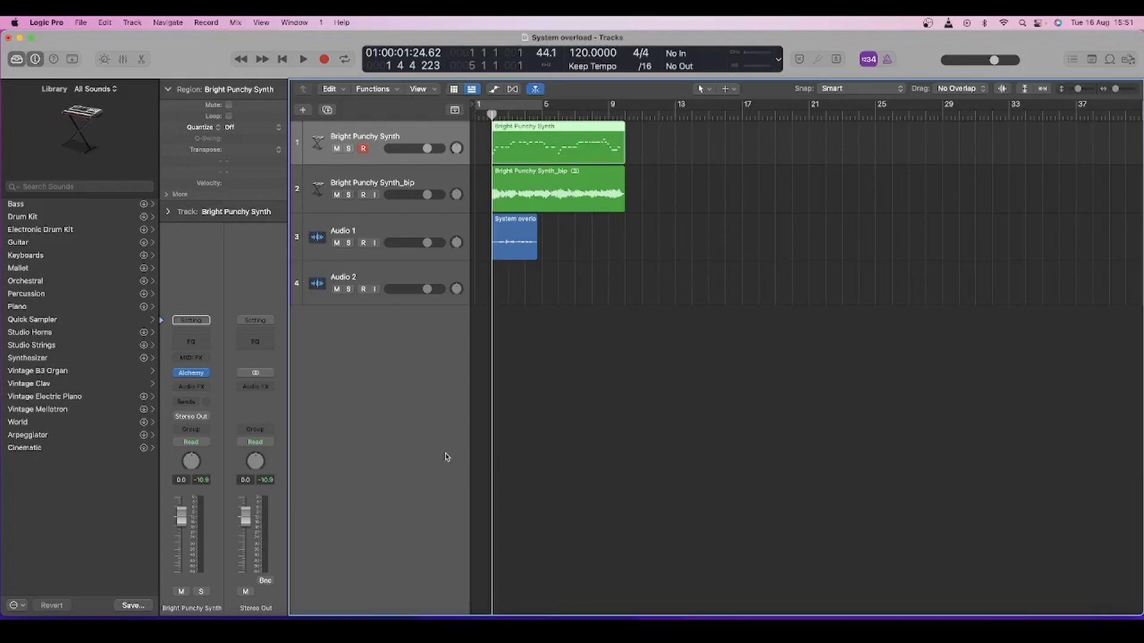
{"action": "left_click", "coordinate": [20, 38]}
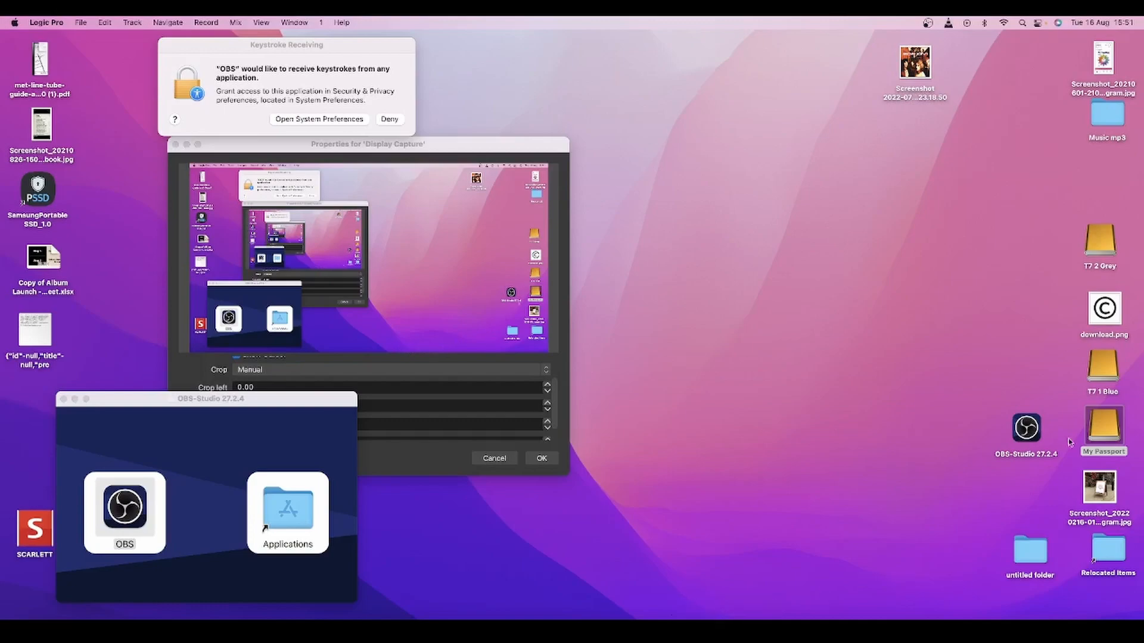
{"action": "left_click", "coordinate": [1102, 373]}
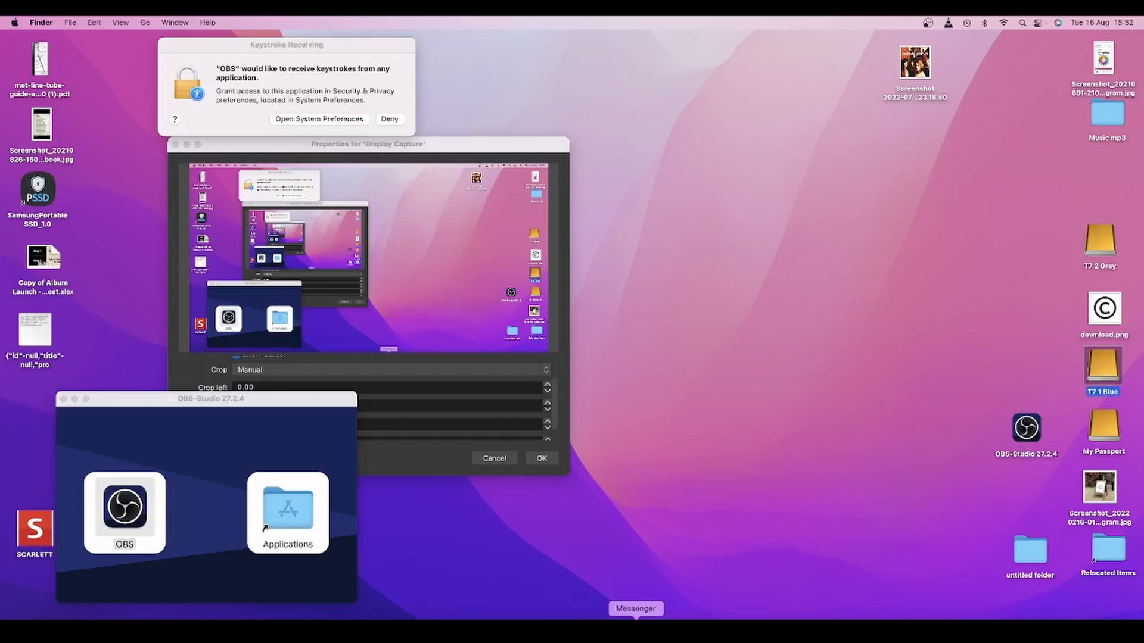
{"action": "left_click", "coordinate": [686, 633]}
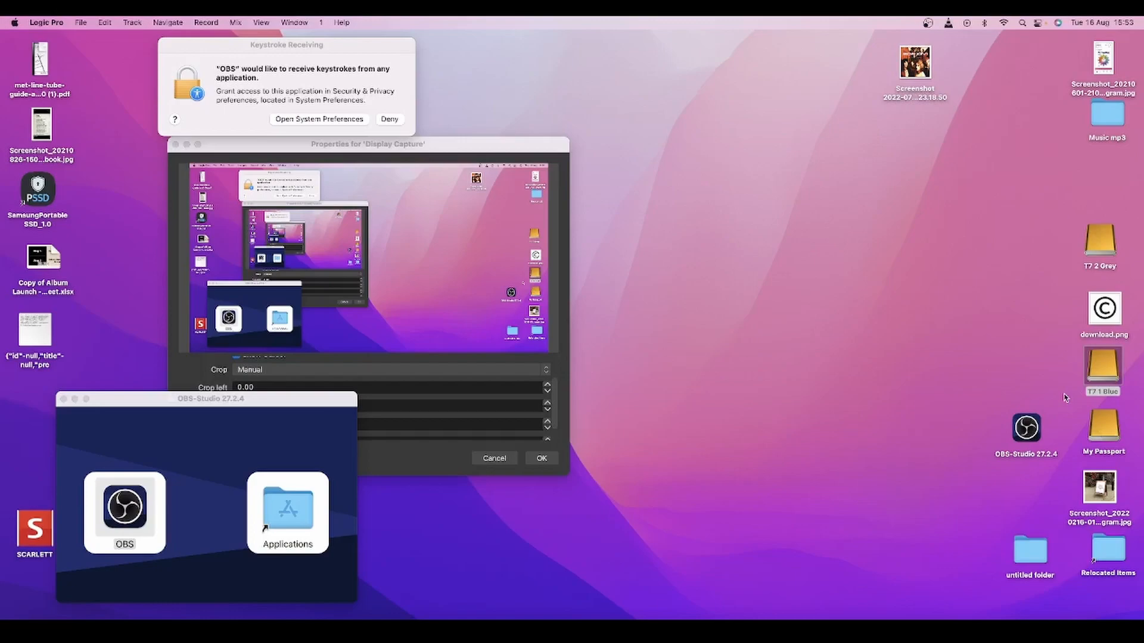
{"action": "left_click", "coordinate": [1103, 372]}
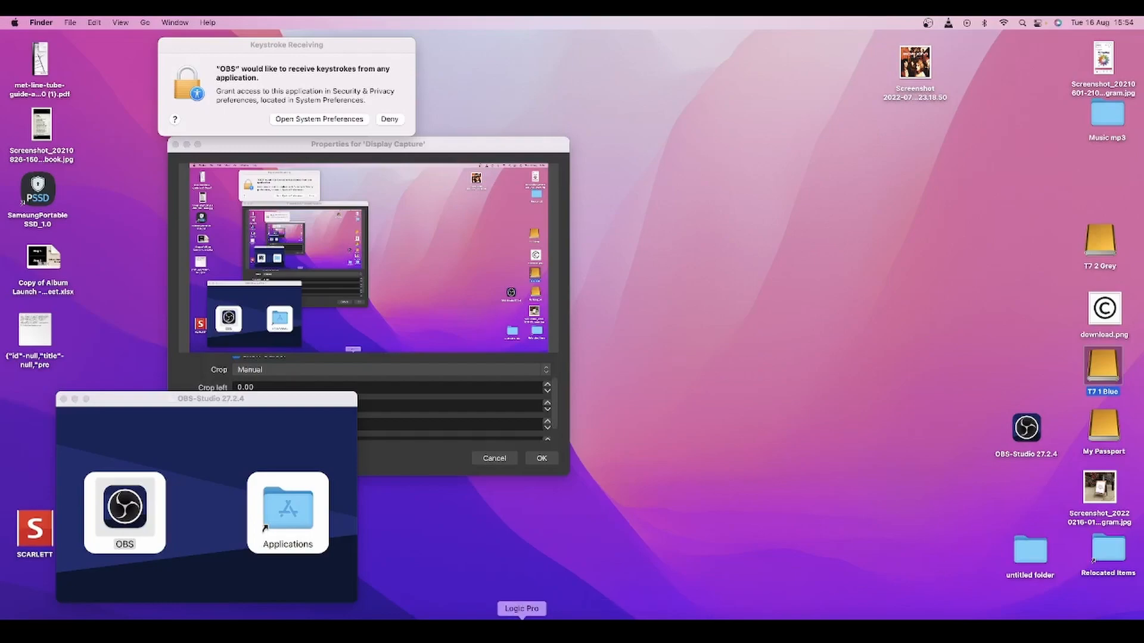
- Switch to Logic Pro and toggle Performance Meter (CPU/HD) off and back on in the control bar's LCD display options
{"action": "left_click", "coordinate": [522, 626]}
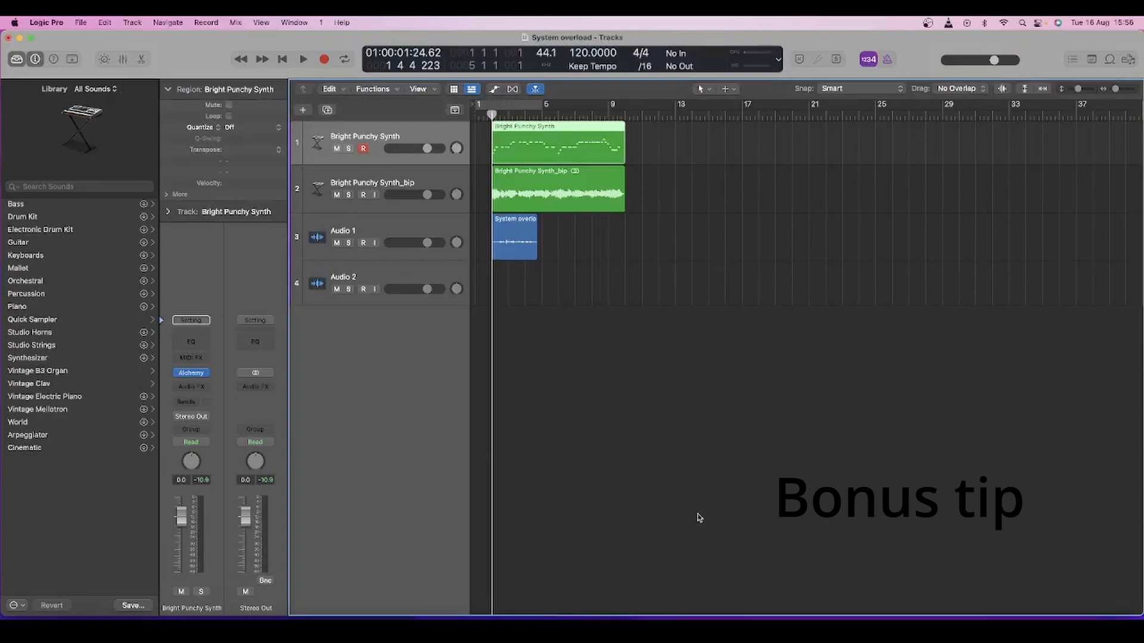
{"action": "left_click", "coordinate": [736, 51]}
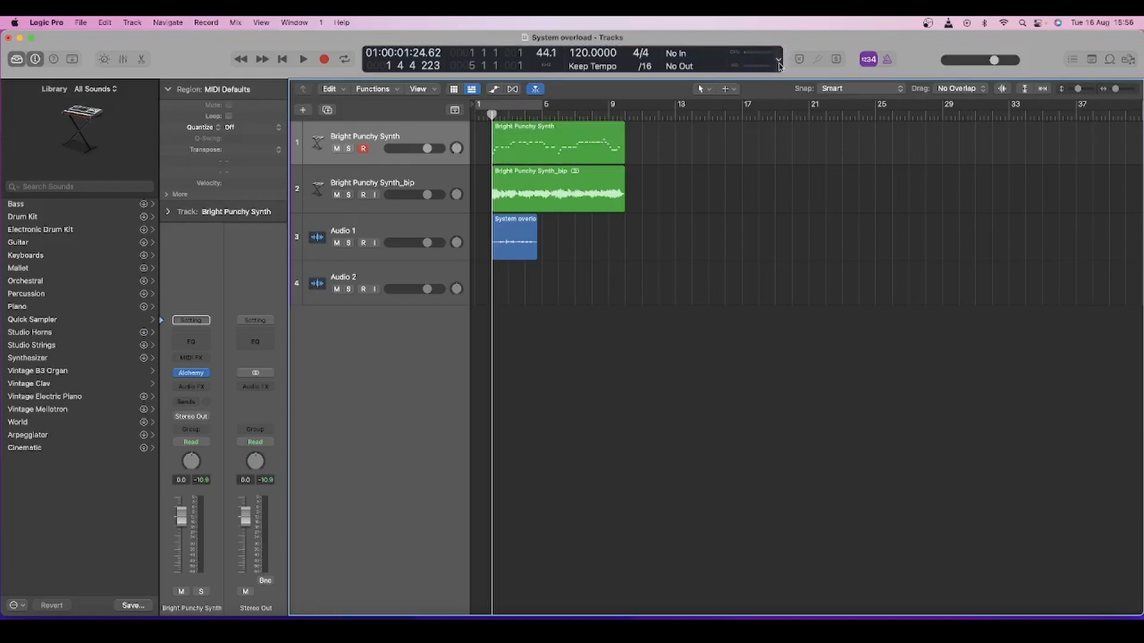
{"action": "right_click", "coordinate": [780, 65]}
{"action": "left_click", "coordinate": [811, 72]}
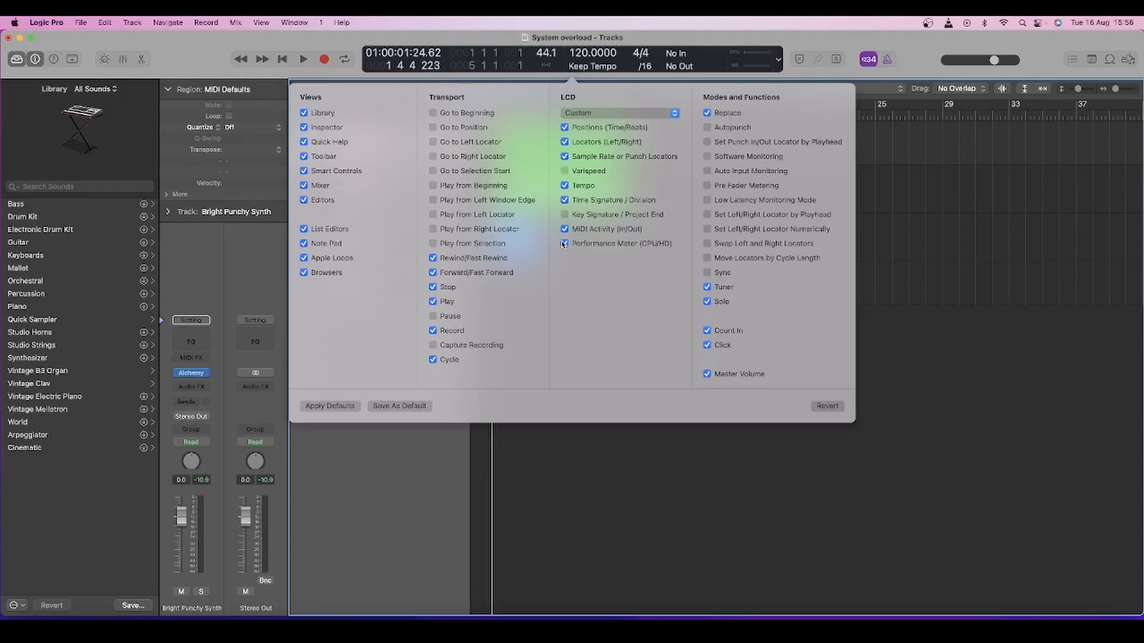
{"action": "left_click", "coordinate": [565, 244]}
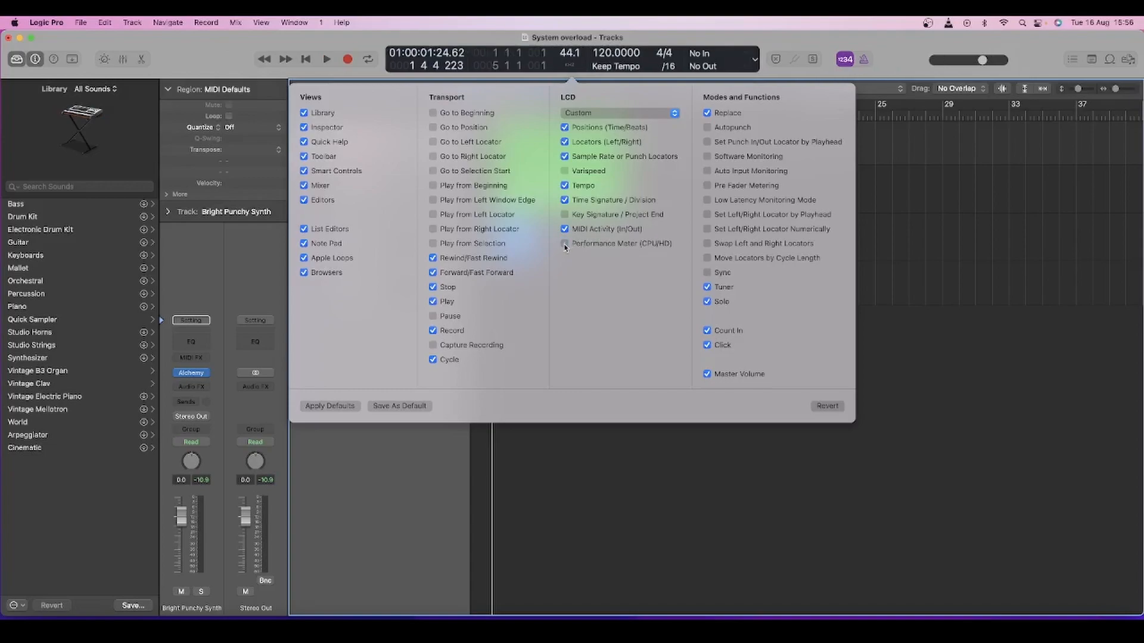
{"action": "left_click", "coordinate": [564, 246]}
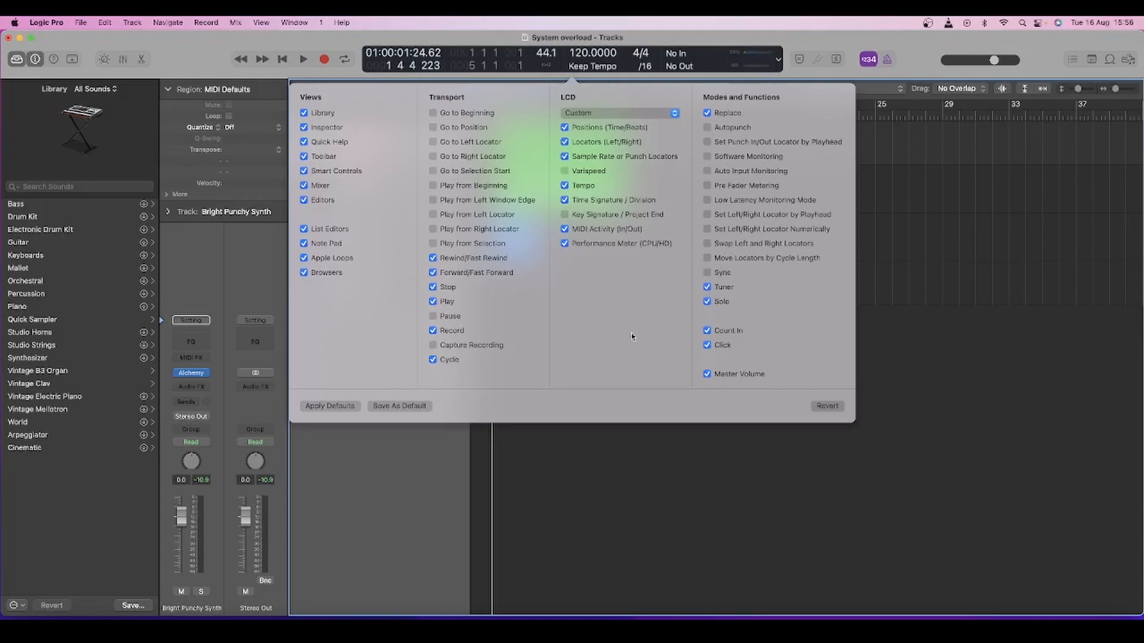
{"action": "left_click", "coordinate": [656, 538]}
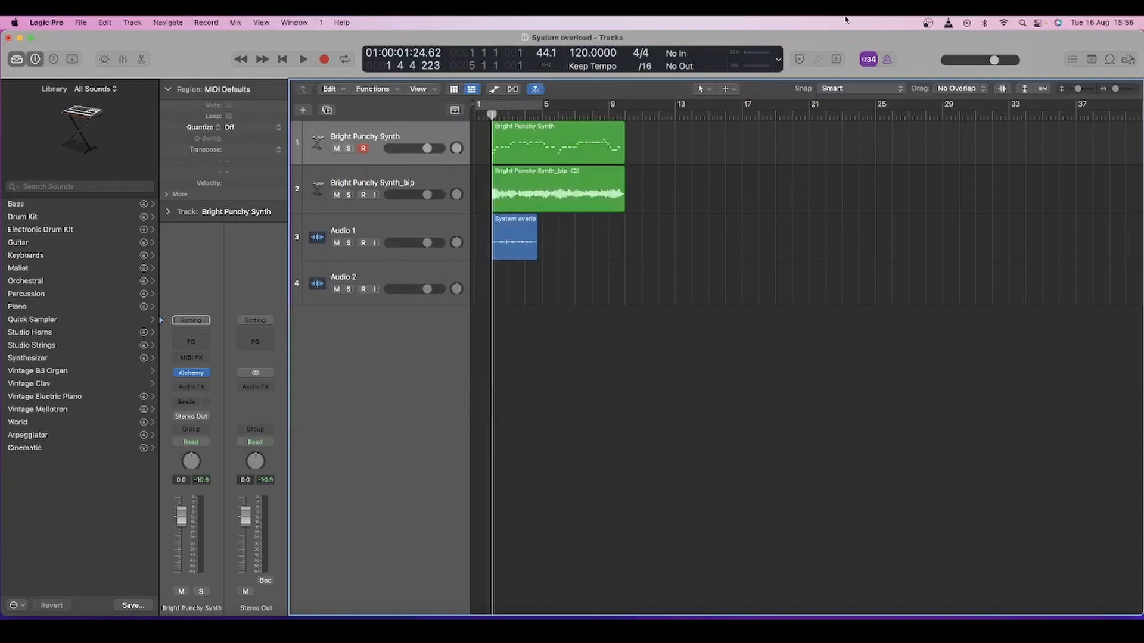
- Open the detailed Performance Meter window, move it beside the track area to examine Processing Threads and Drive I/O, and close it
{"action": "left_click", "coordinate": [754, 58]}
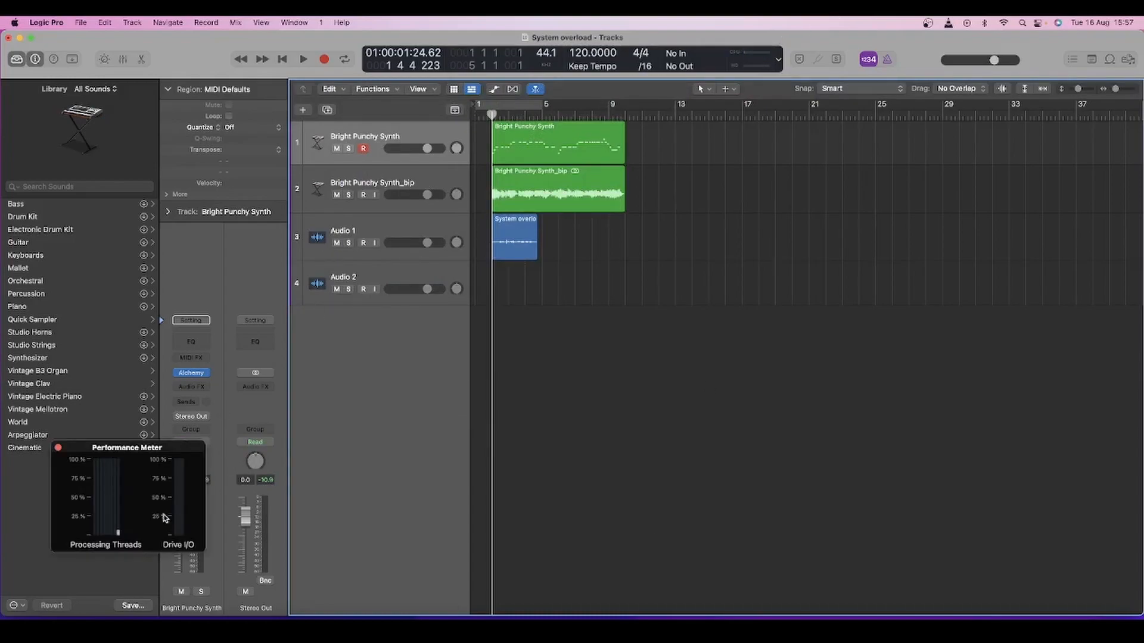
{"action": "left_click_drag", "start_coordinate": [173, 452], "coordinate": [291, 437]}
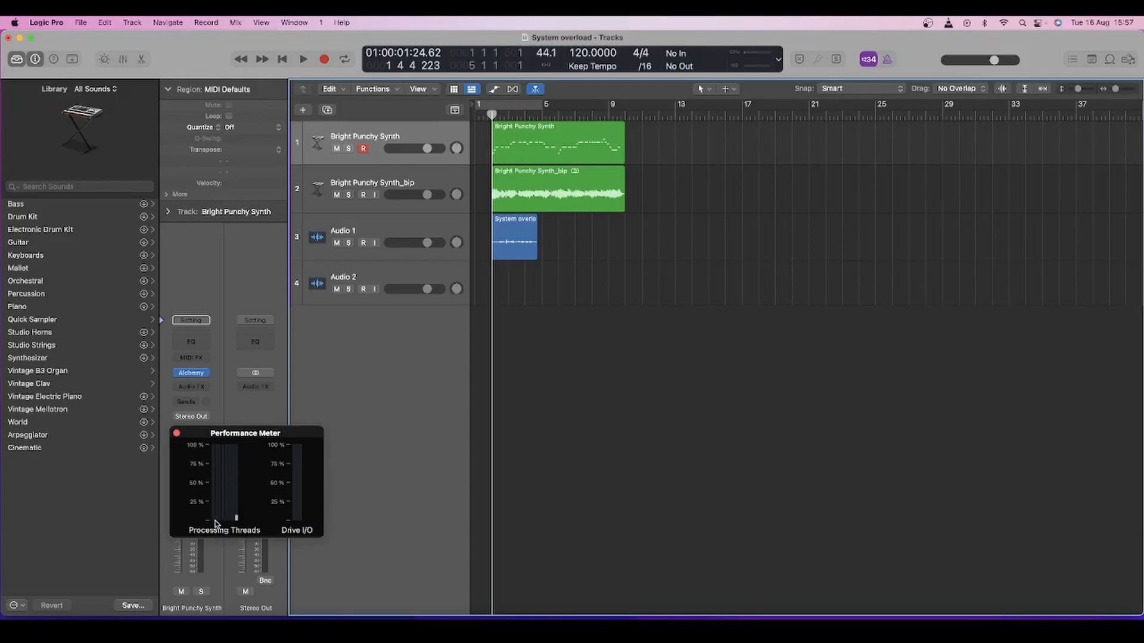
{"action": "left_click", "coordinate": [176, 433]}
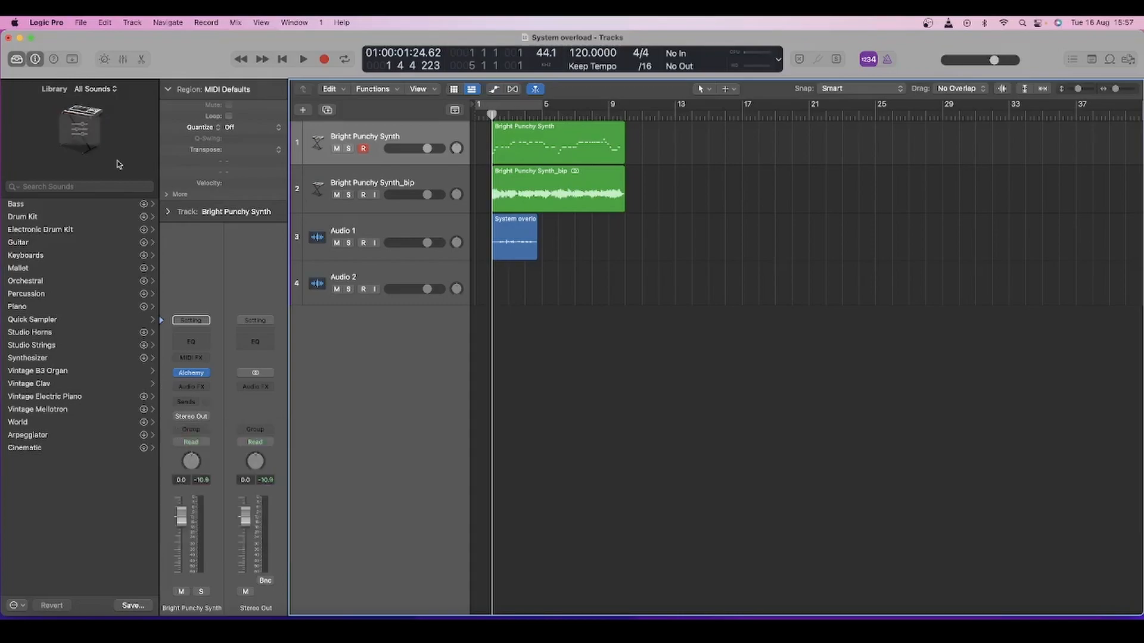
- Review the Processing Threads options in the audio device preferences, choose Automatic, and close the preferences
{"action": "left_click", "coordinate": [40, 23]}
{"action": "mouse_move", "coordinate": [54, 57]}
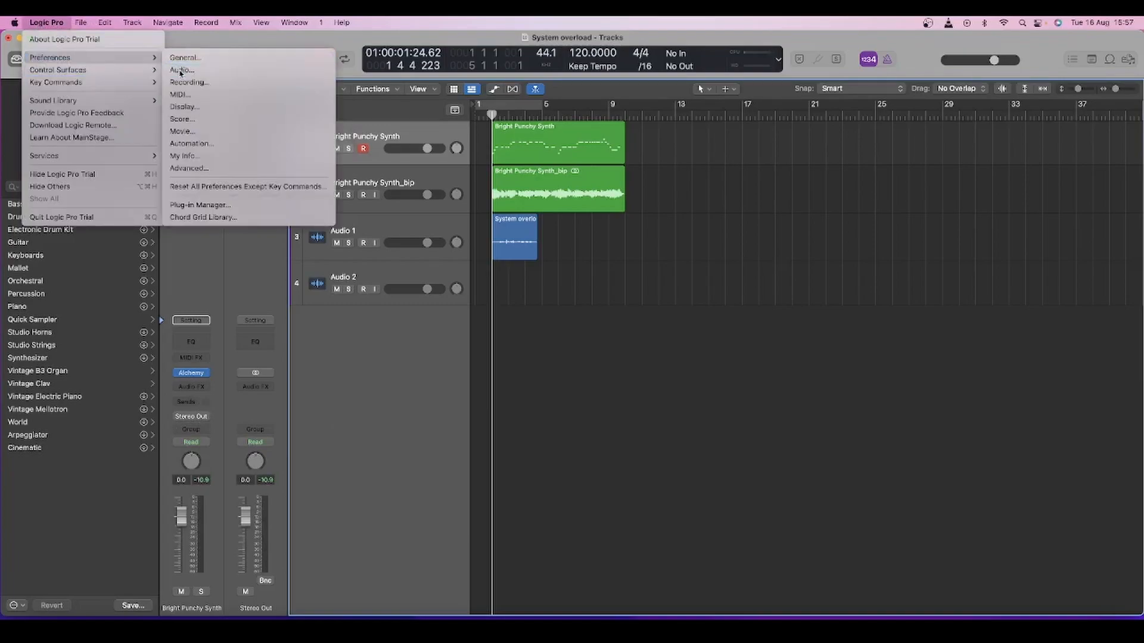
{"action": "left_click", "coordinate": [185, 70]}
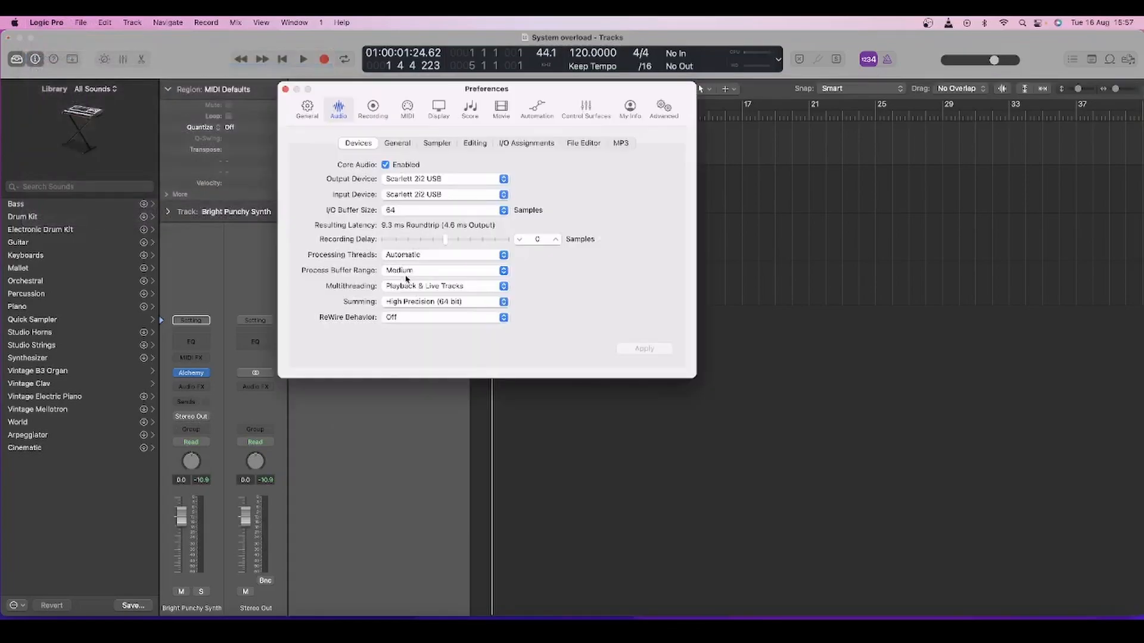
{"action": "left_click", "coordinate": [440, 258]}
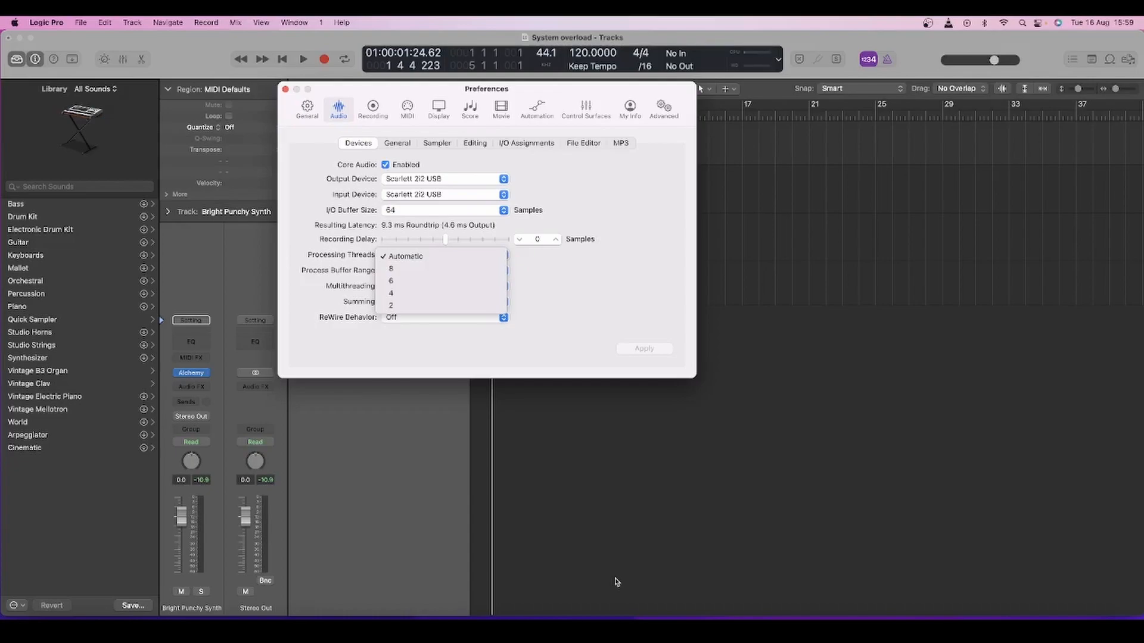
{"action": "left_click", "coordinate": [398, 257]}
{"action": "left_click", "coordinate": [286, 89]}
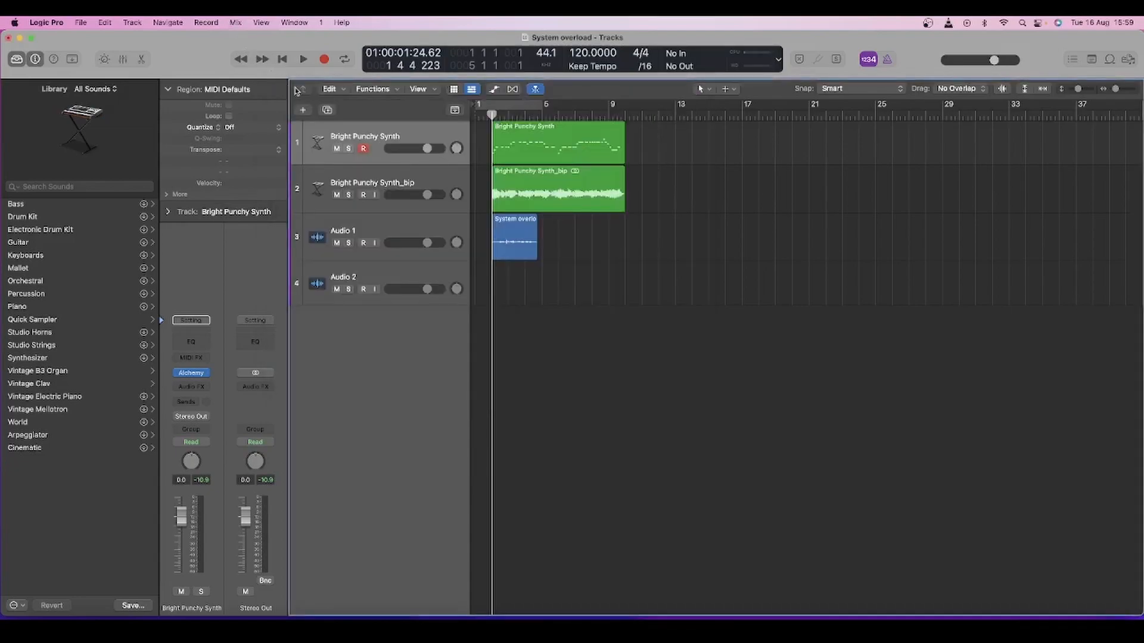
- Reopen the detailed Performance Meter window to monitor Processing Threads and Drive I/O
{"action": "left_click", "coordinate": [758, 57]}
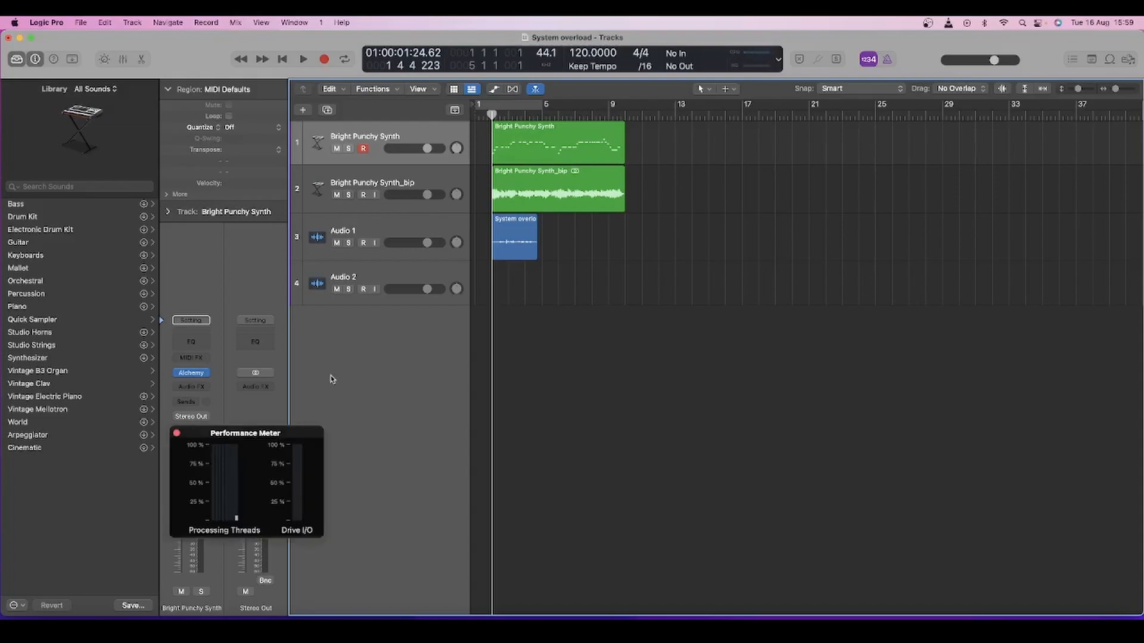